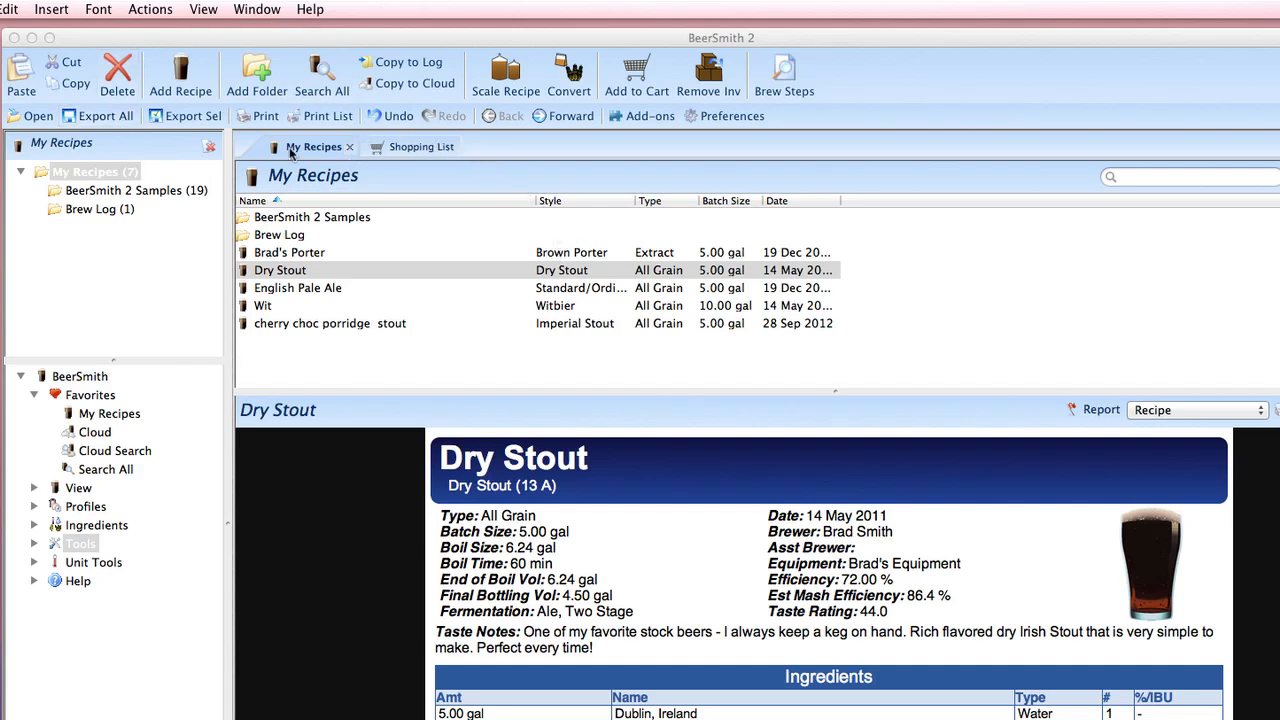
left_click(208, 47)
left_click(48, 9)
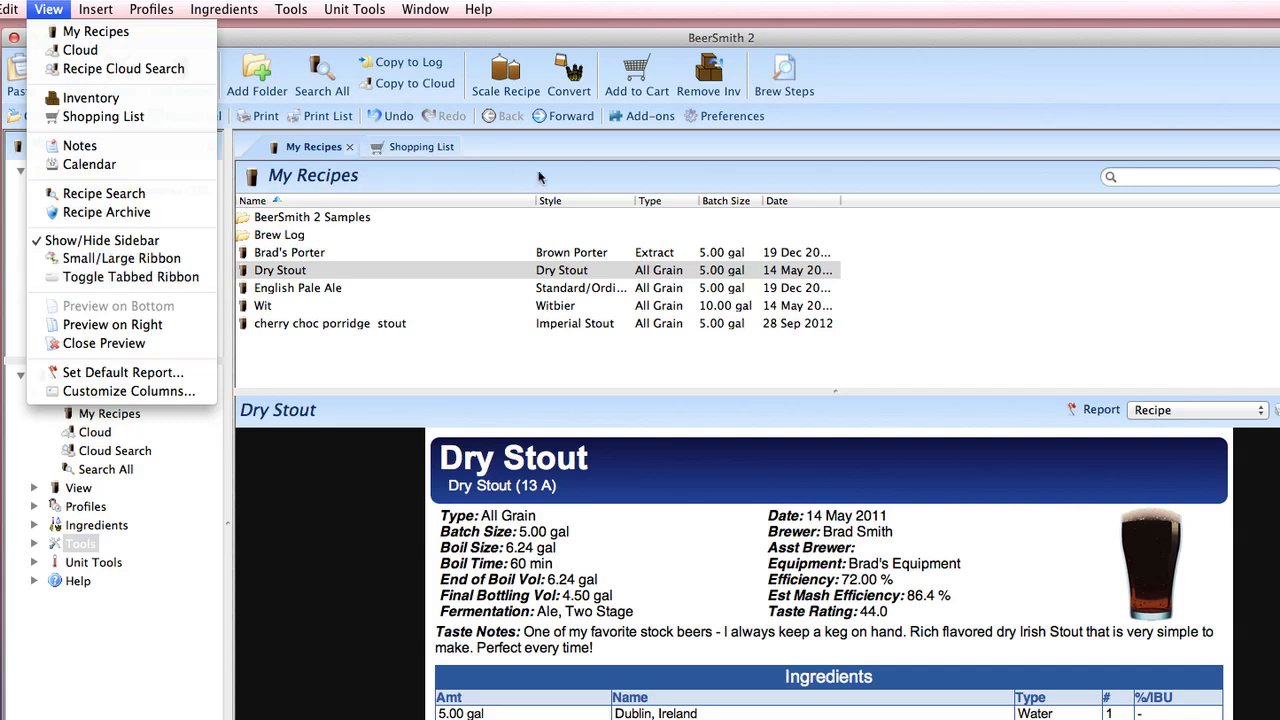
left_click(593, 283)
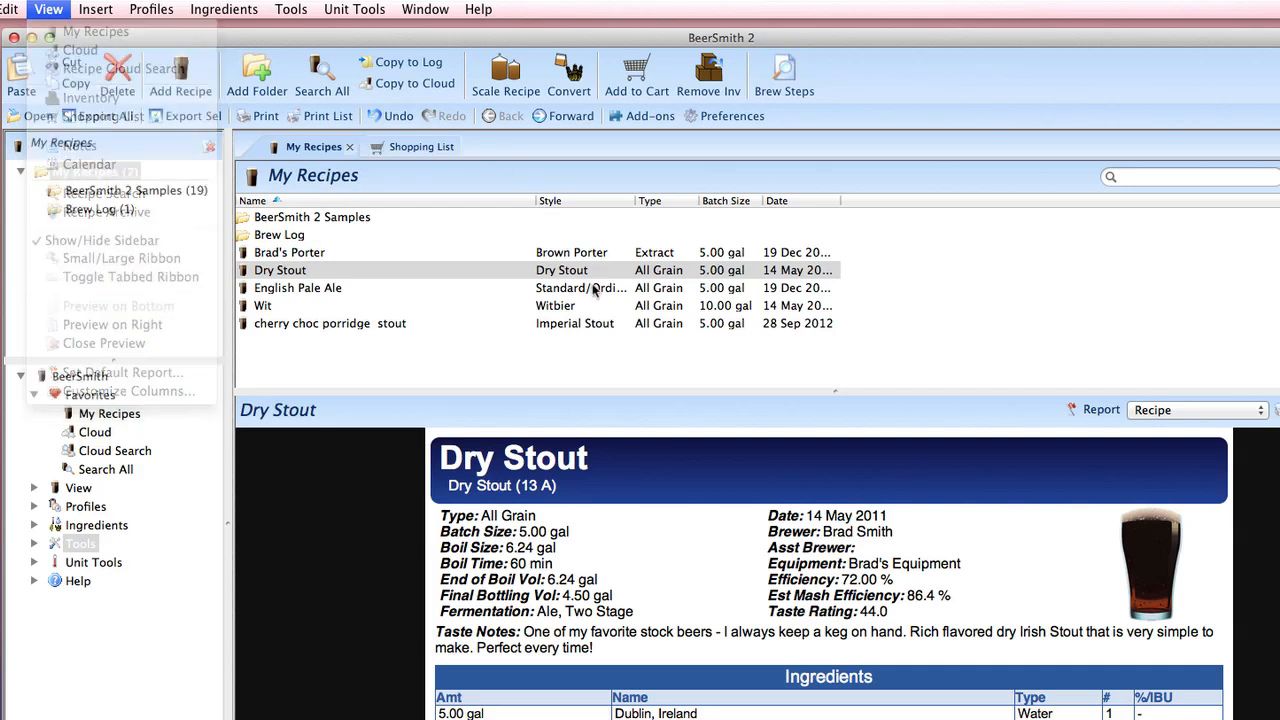
left_click(389, 262)
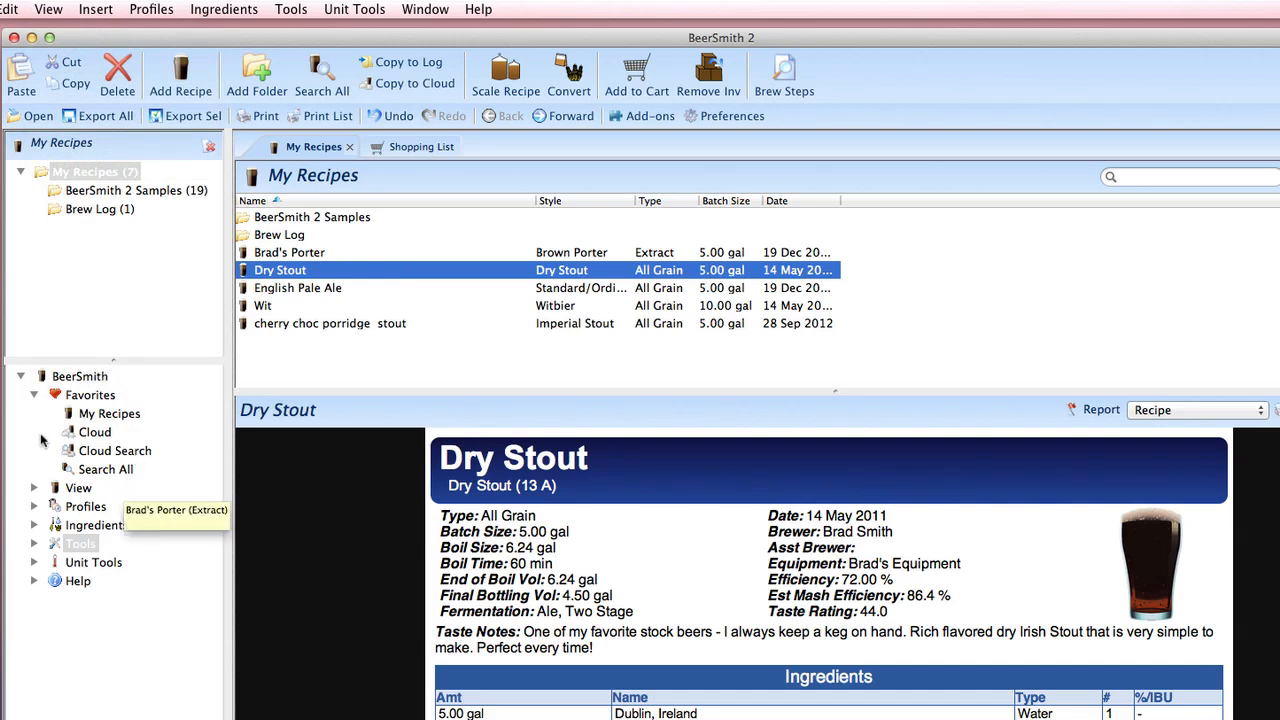
Step: Show the My Recipes list from the favorites and preview the English Pale Ale recipe
right_click(94, 412)
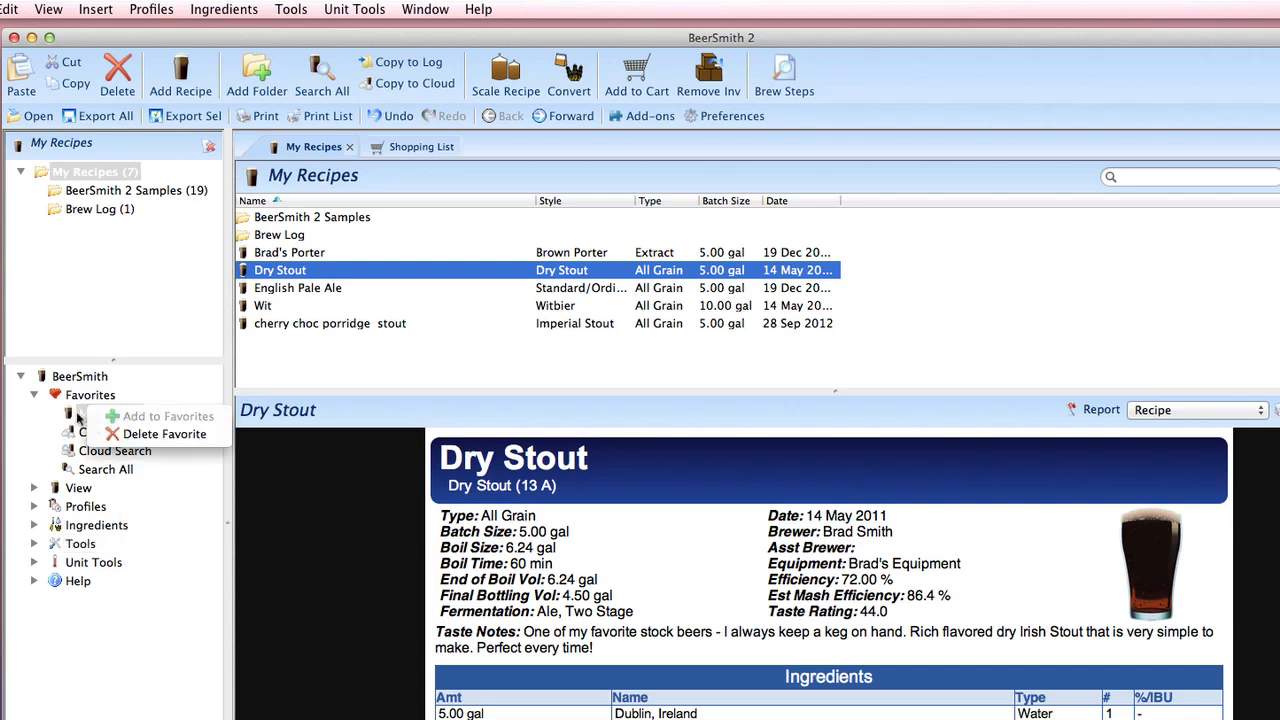
left_click(78, 415)
left_click(84, 416)
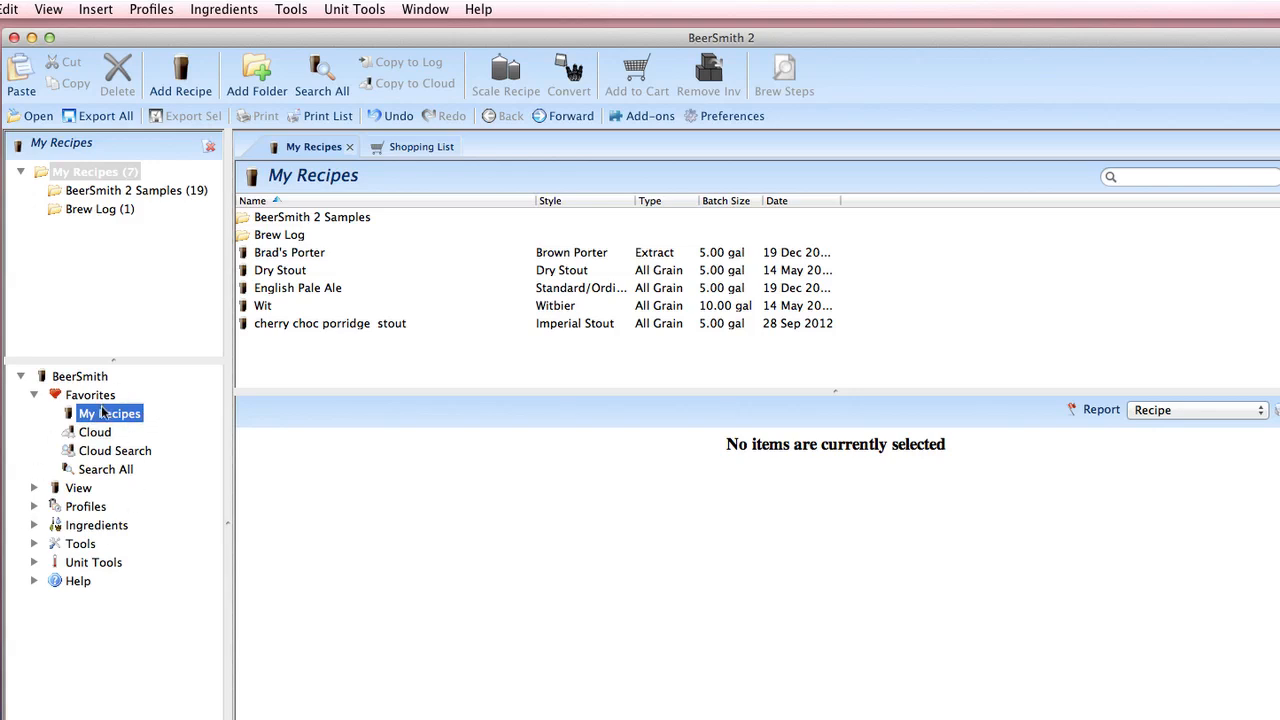
left_click(353, 293)
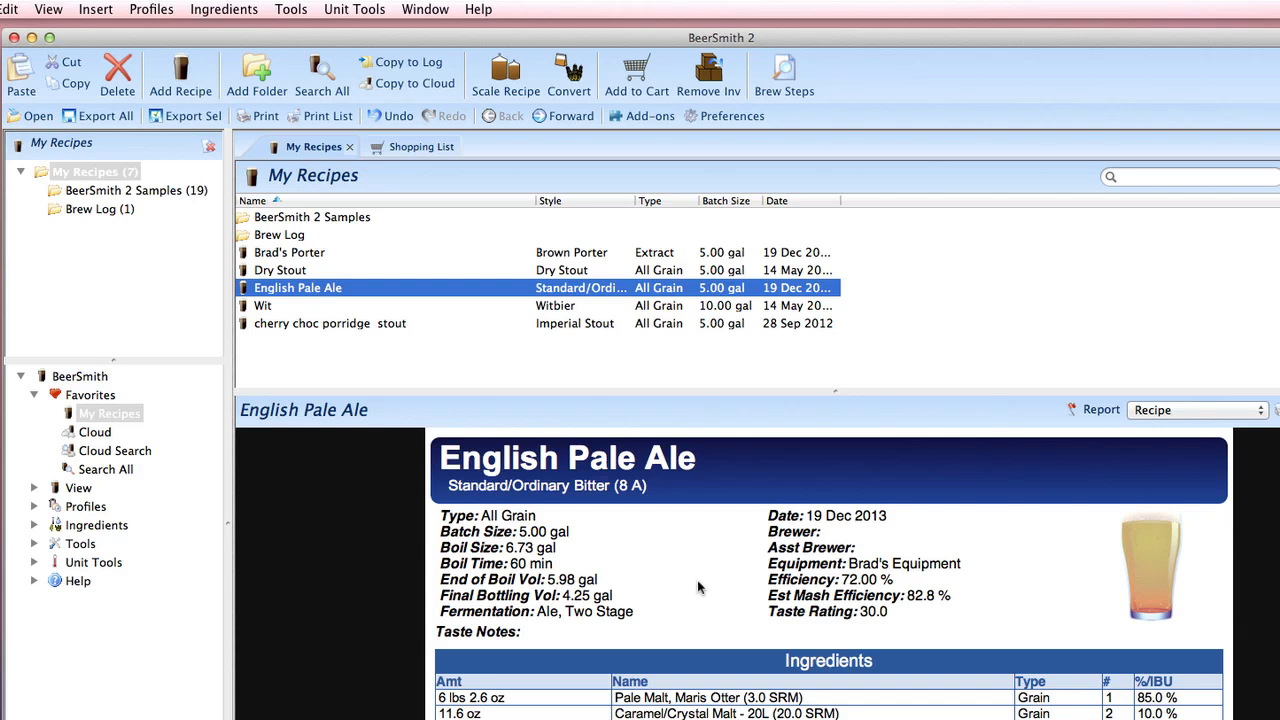
Step: Open the search across all recipes and preview English Pale Ale among the matches for fuggles, pale ale
left_click(105, 469)
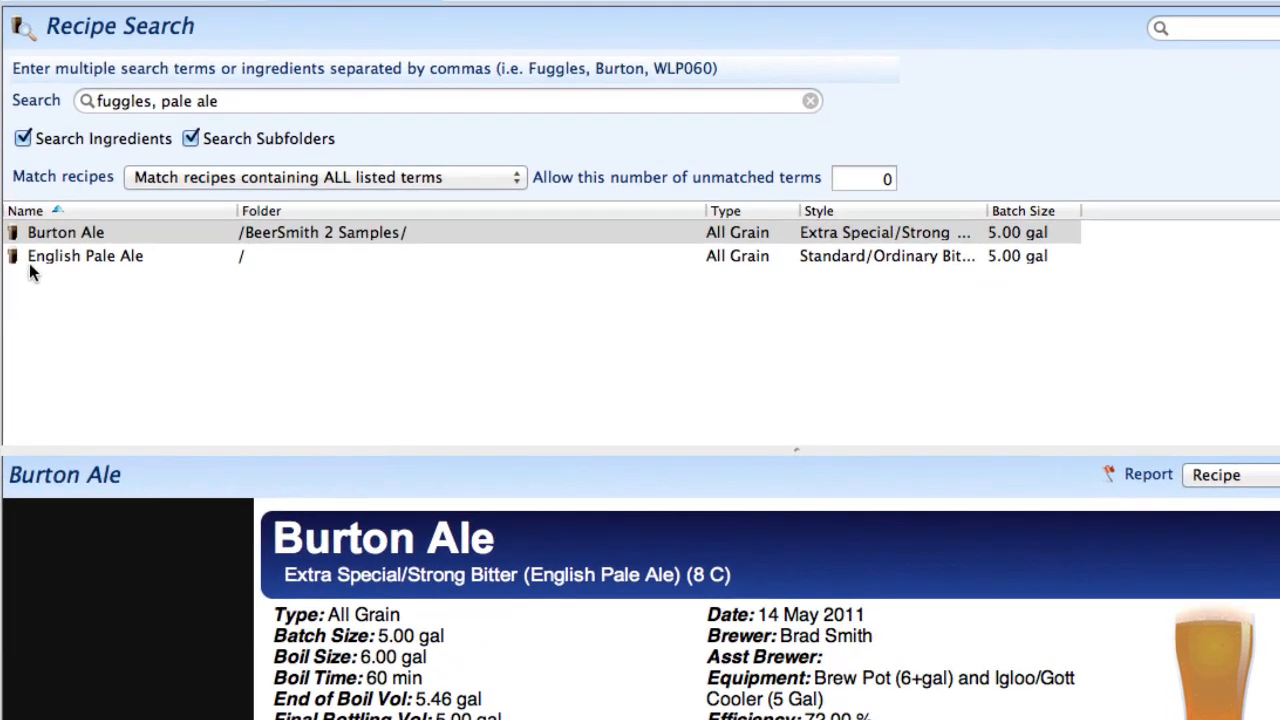
left_click(241, 104)
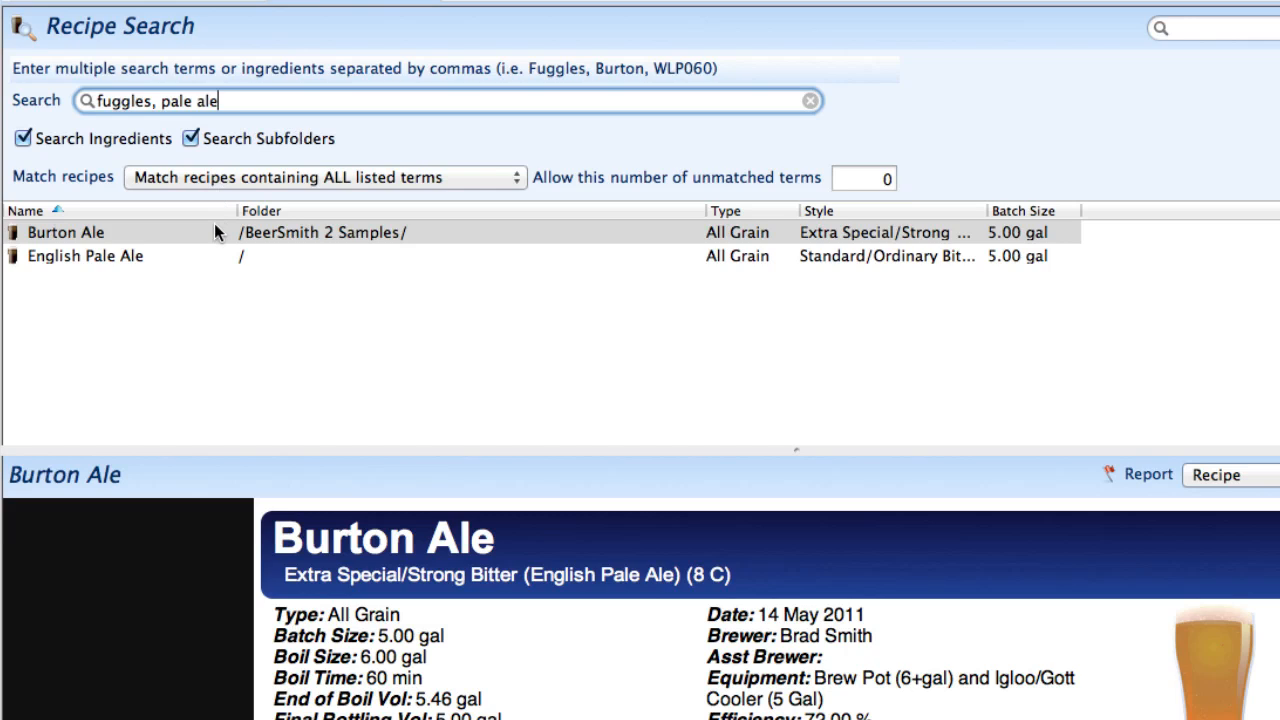
mouse_move(215, 231)
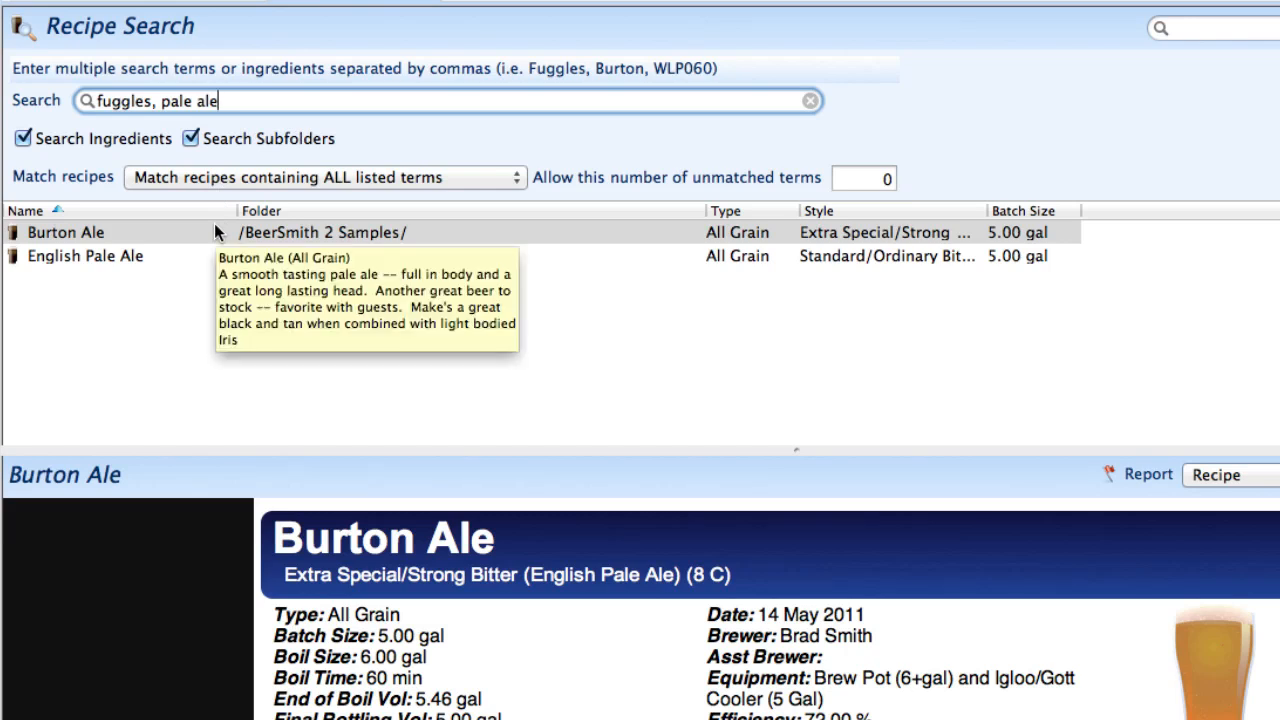
left_click(214, 248)
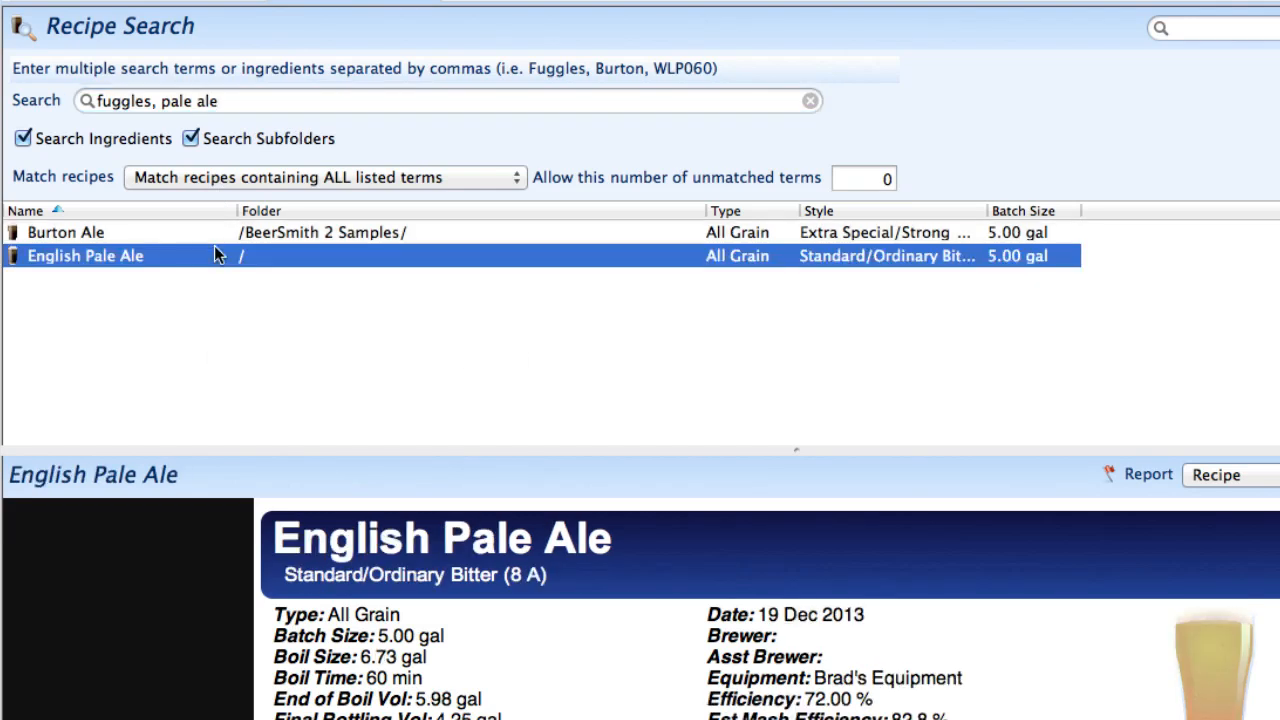
Step: Shorten the recipe search terms to fuggles only
left_click(228, 101)
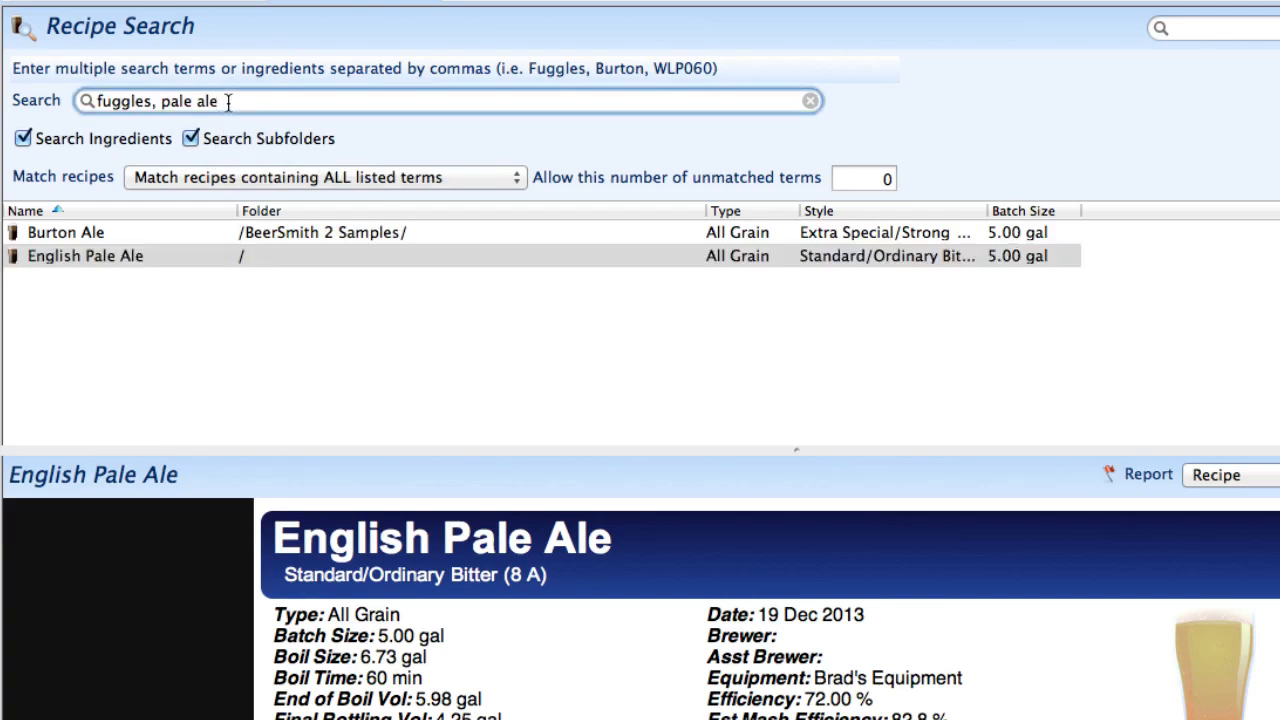
key("BackSpace")
key("BackSpace")
key("BackSpace")
key("BackSpace")
key("BackSpace")
key("BackSpace")
key("BackSpace")
key("BackSpace")
key("BackSpace")
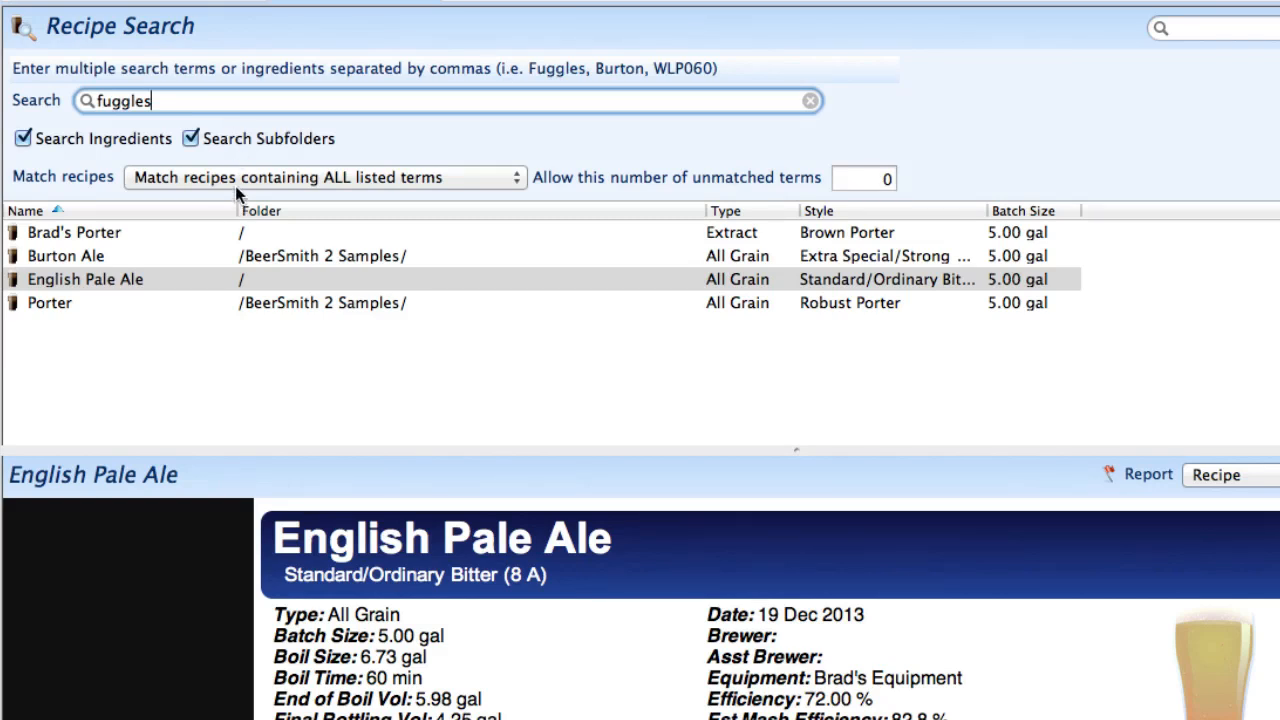
Step: Open the Burton Ale recipe from the search results to view its design, and close it and the recipe search
left_click(290, 256)
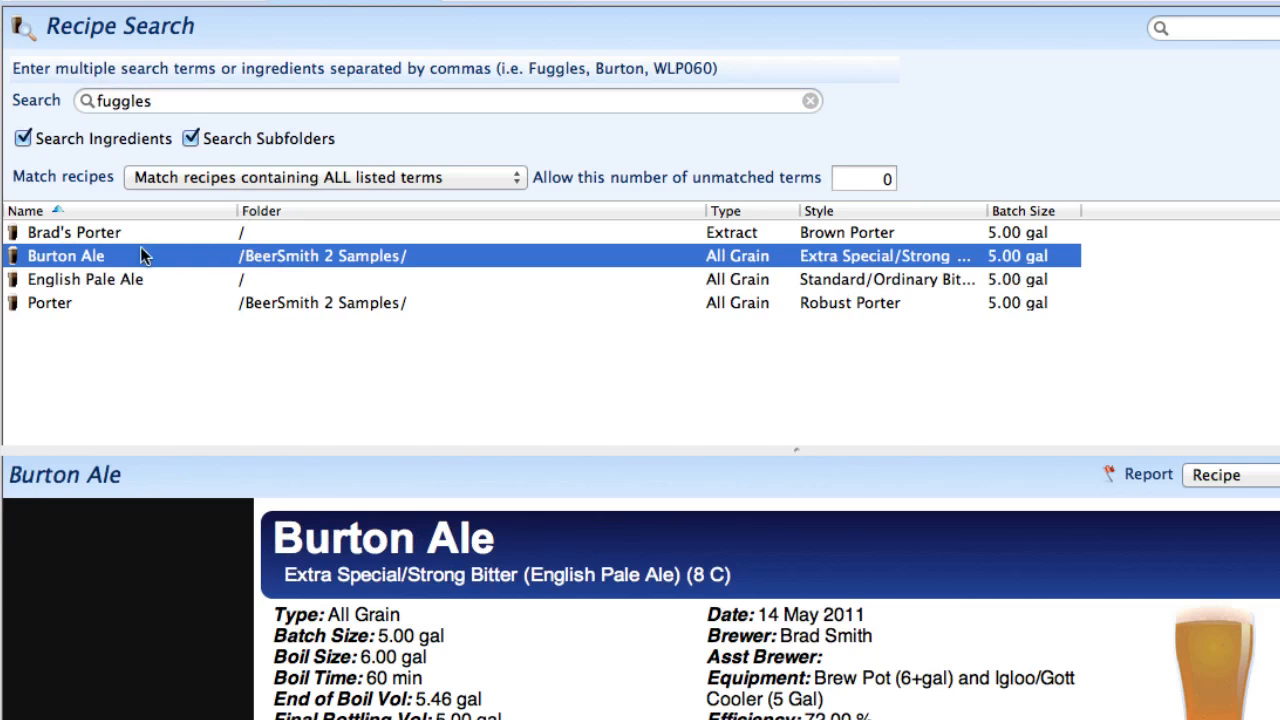
double_click(396, 258)
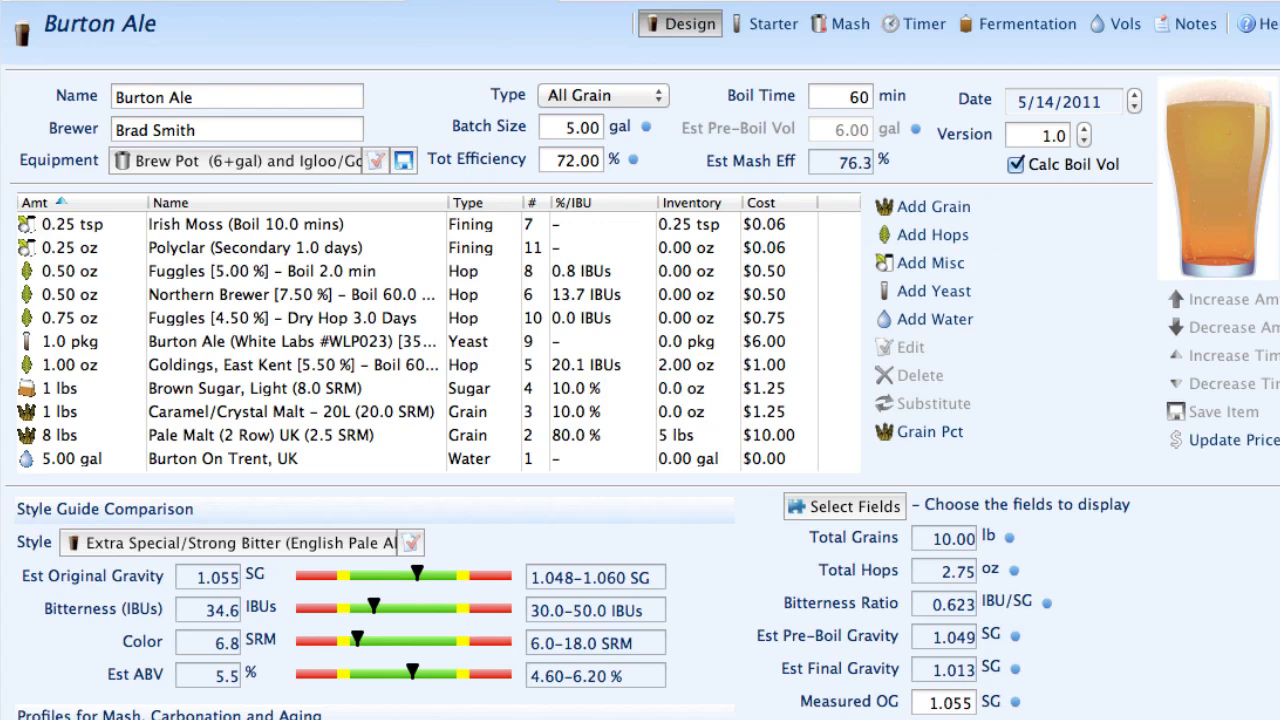
left_click(1276, 24)
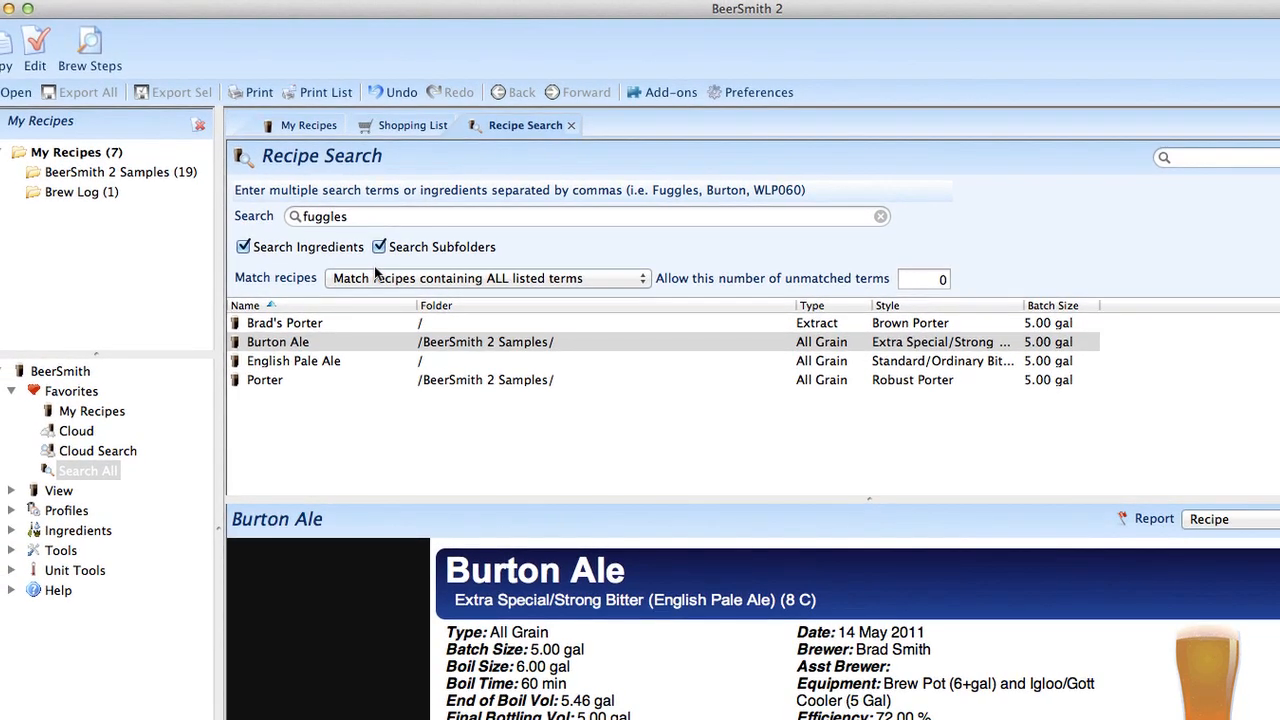
left_click(570, 126)
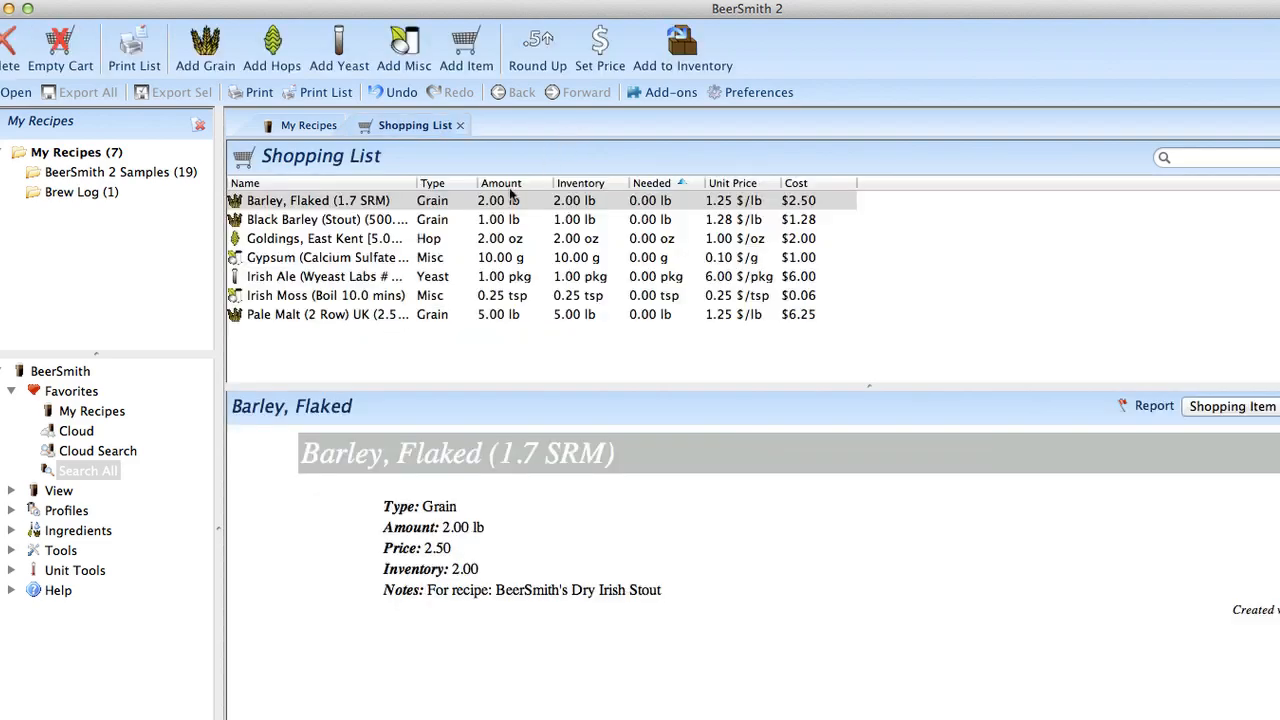
Step: Open the recipe cloud search and search online for stout
left_click(118, 451)
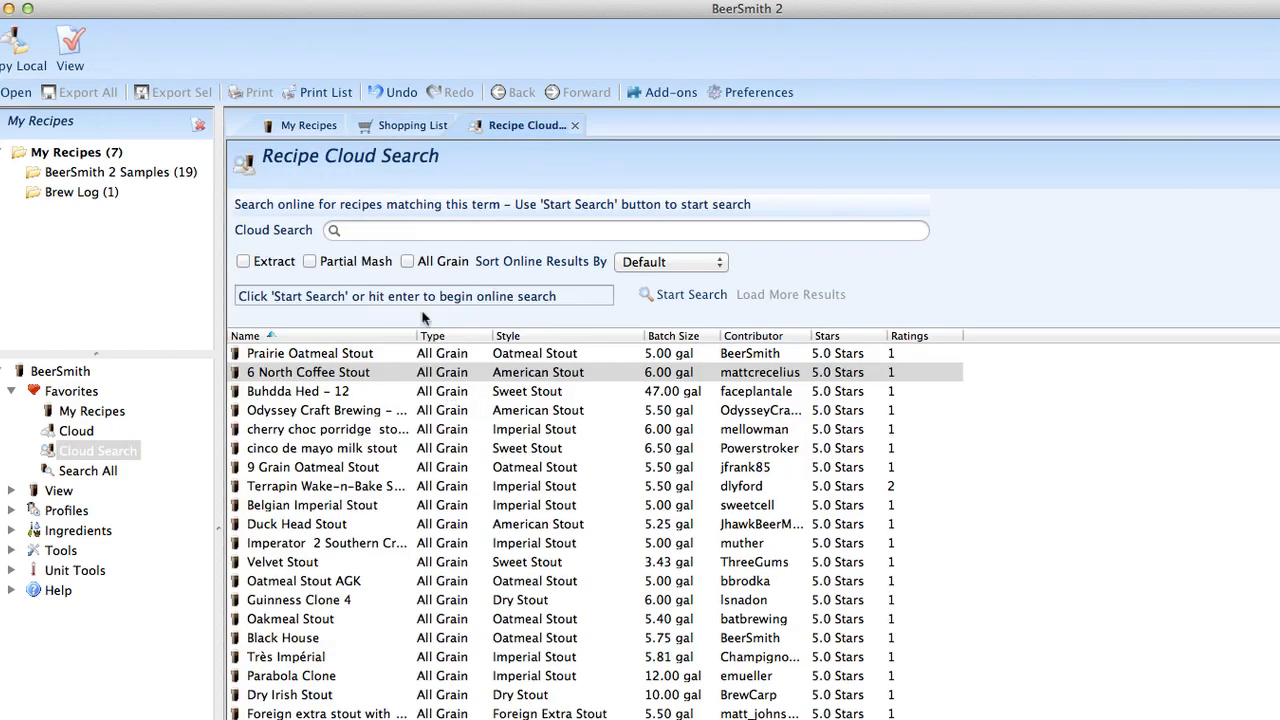
left_click(405, 231)
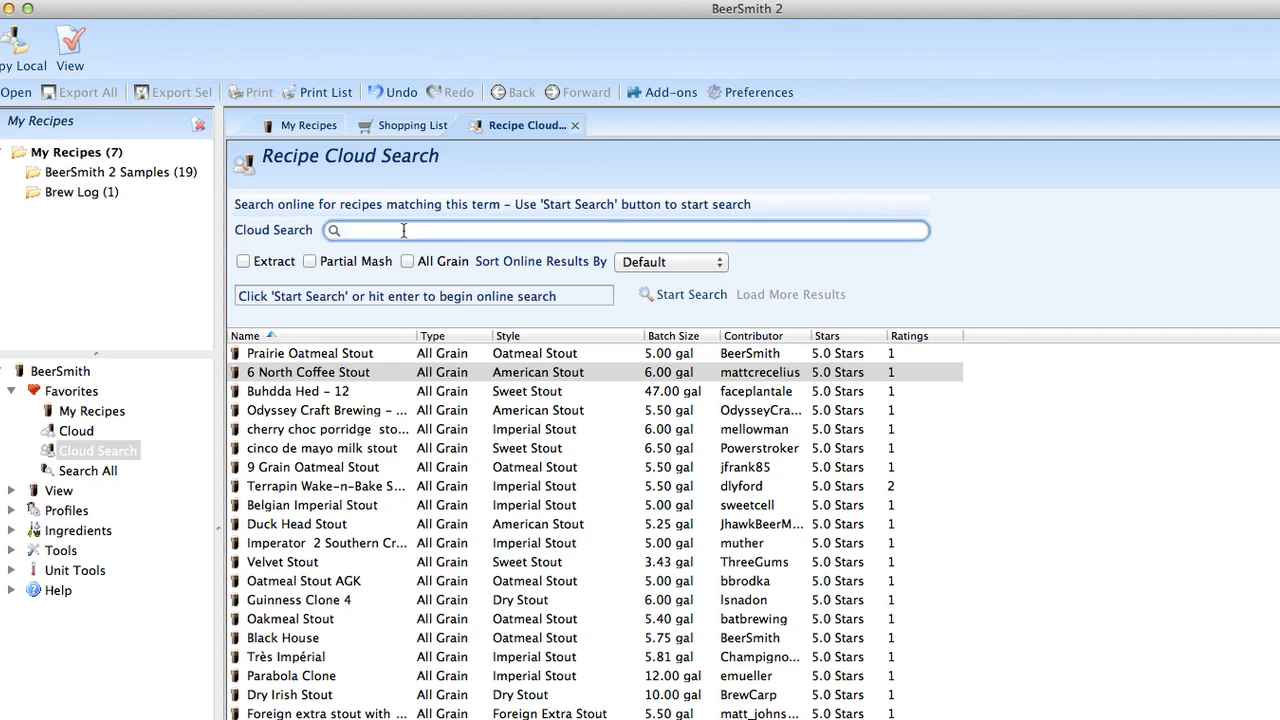
type("stout")
key("Return")
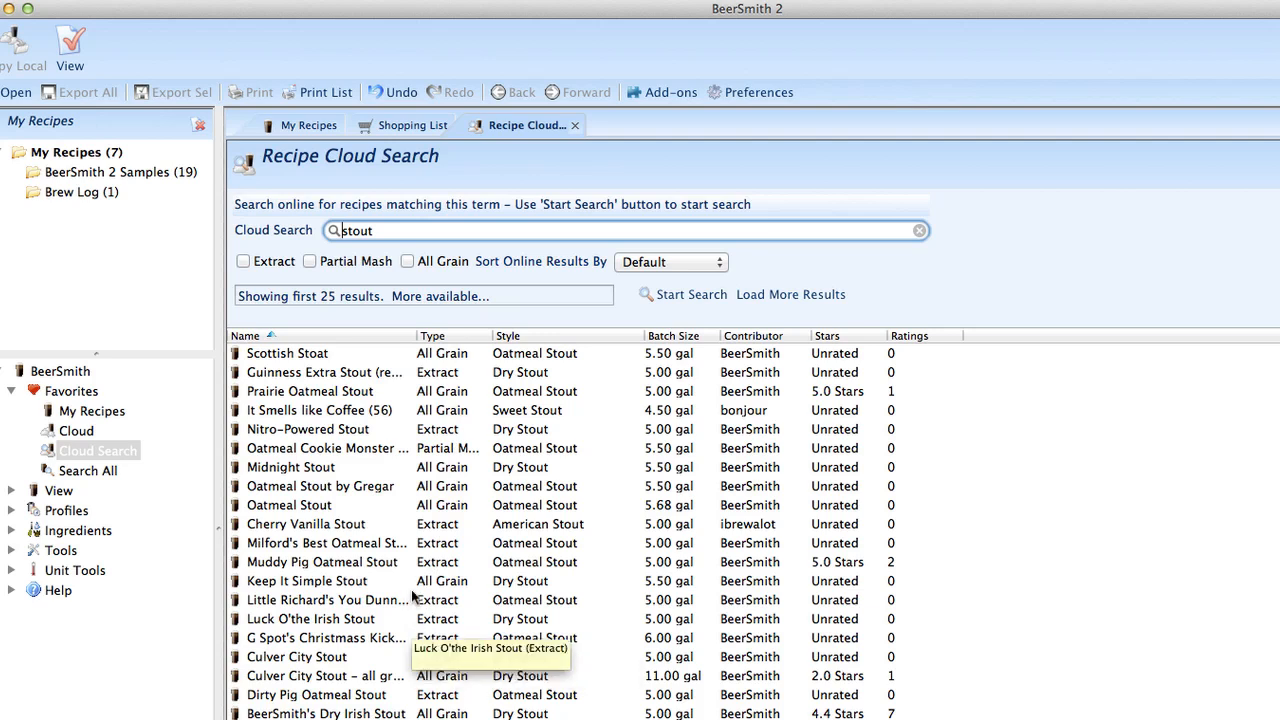
Step: Limit the cloud search to All Grain recipes, sort the online results by Rating, and rerun the search
left_click(409, 262)
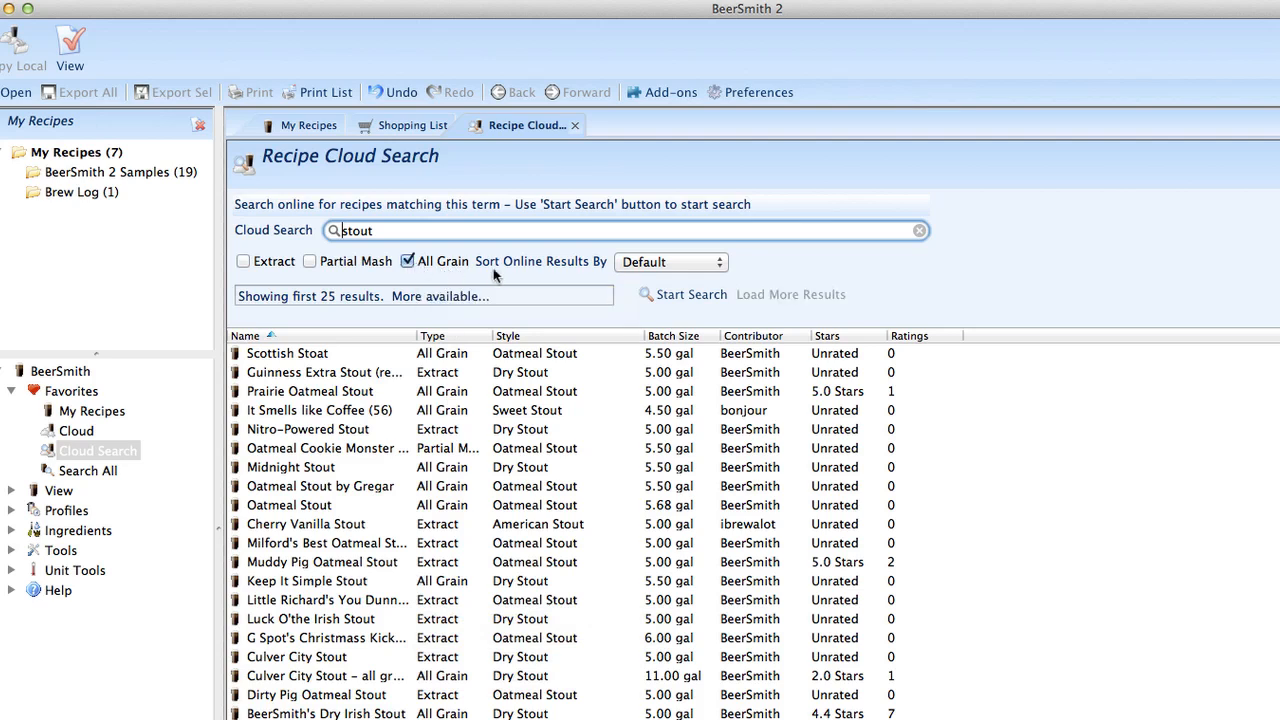
left_click(656, 263)
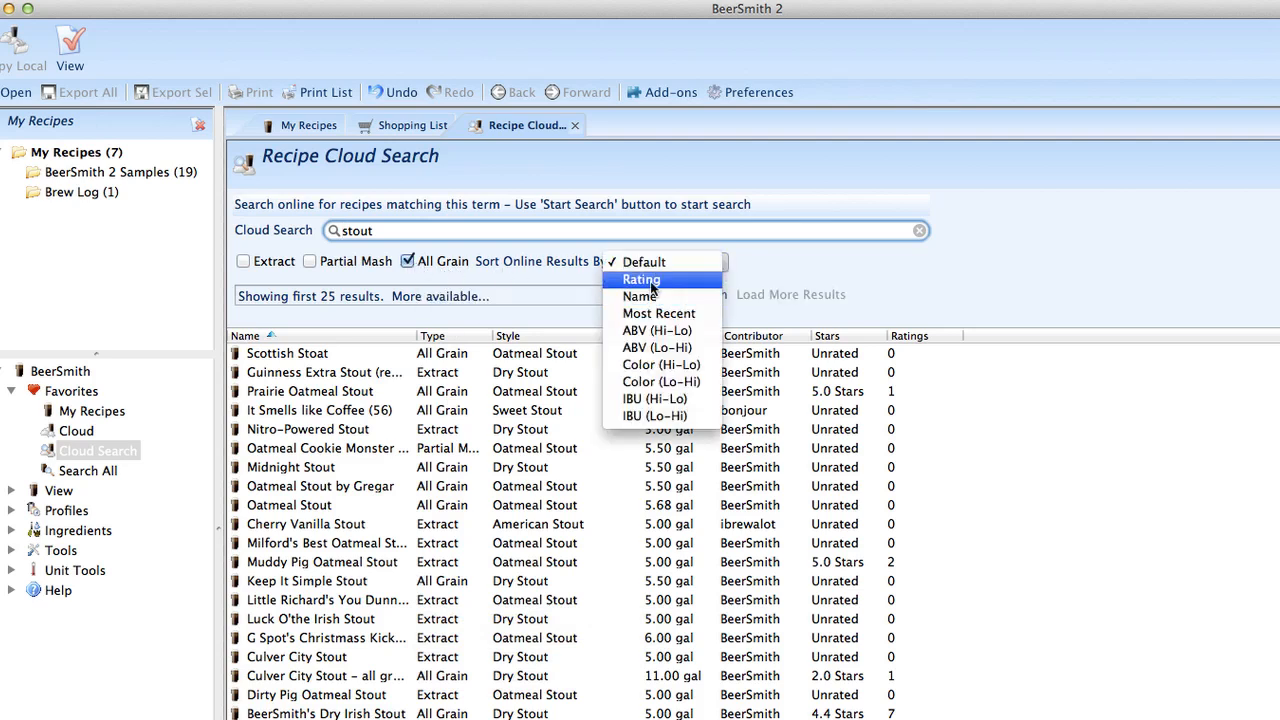
left_click(645, 280)
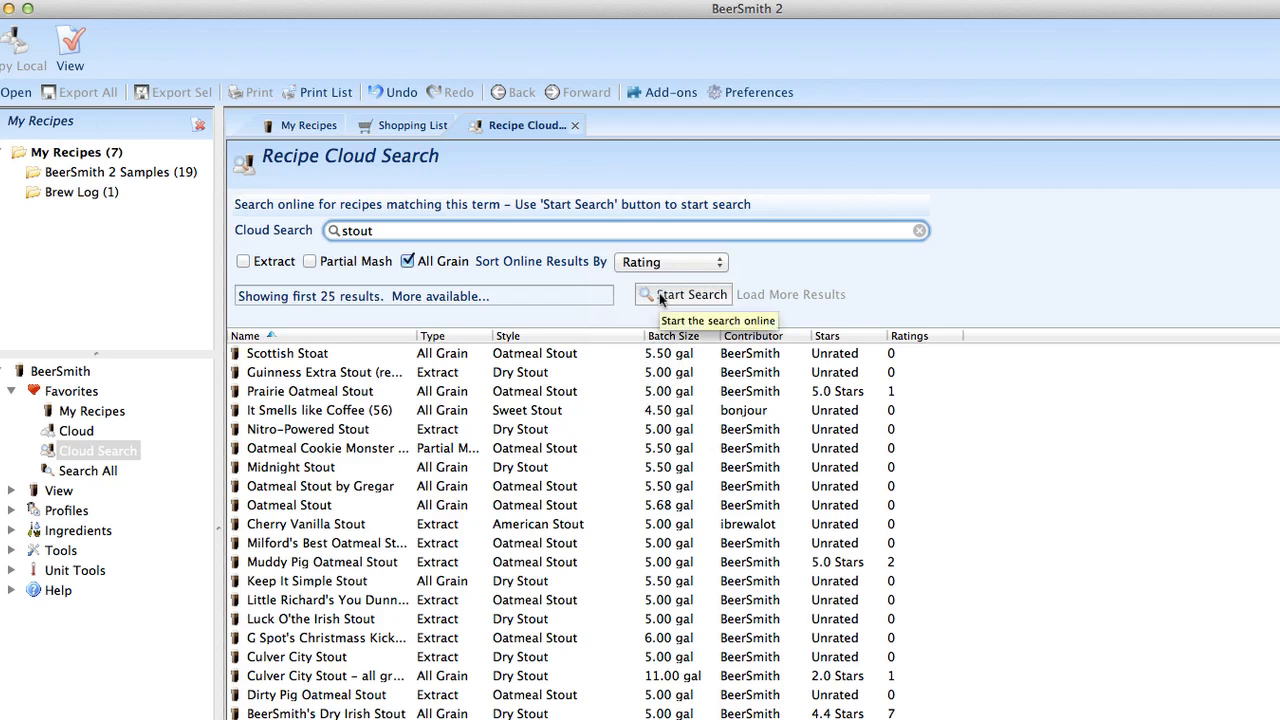
left_click(660, 296)
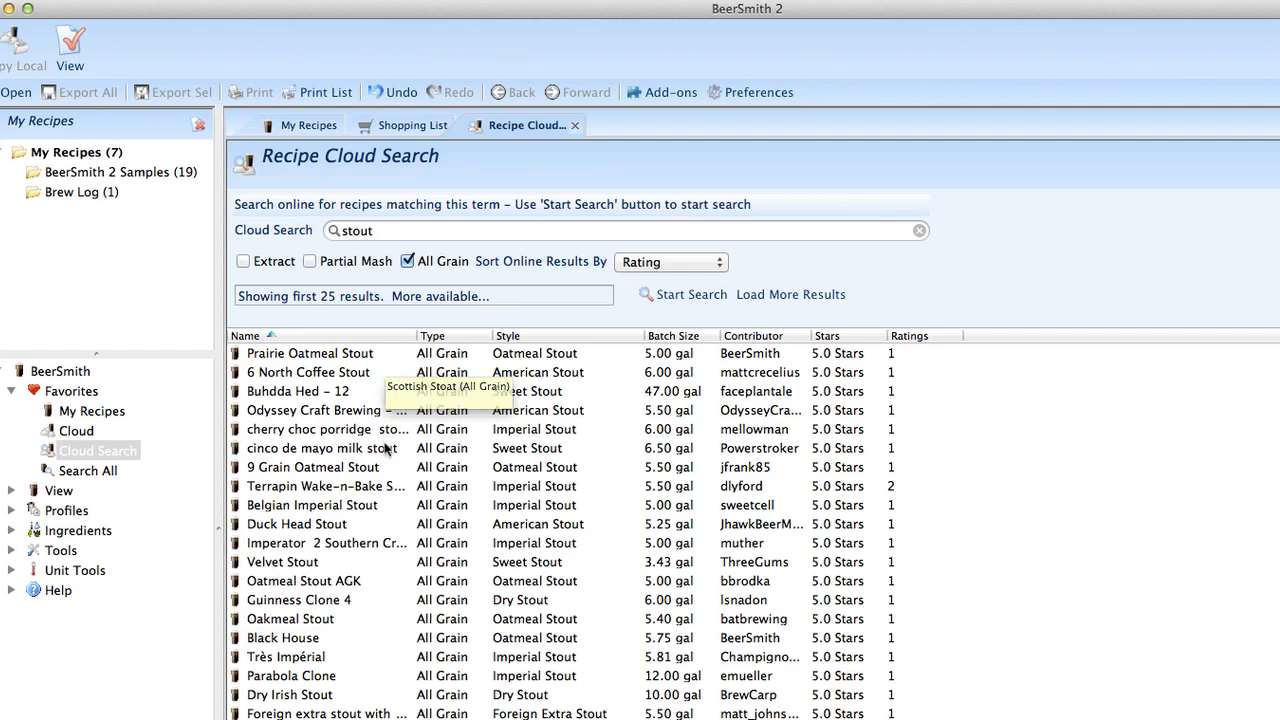
Step: Open Prairie Oatmeal Stout from the cloud results and copy it to the local My Recipes folder
double_click(363, 359)
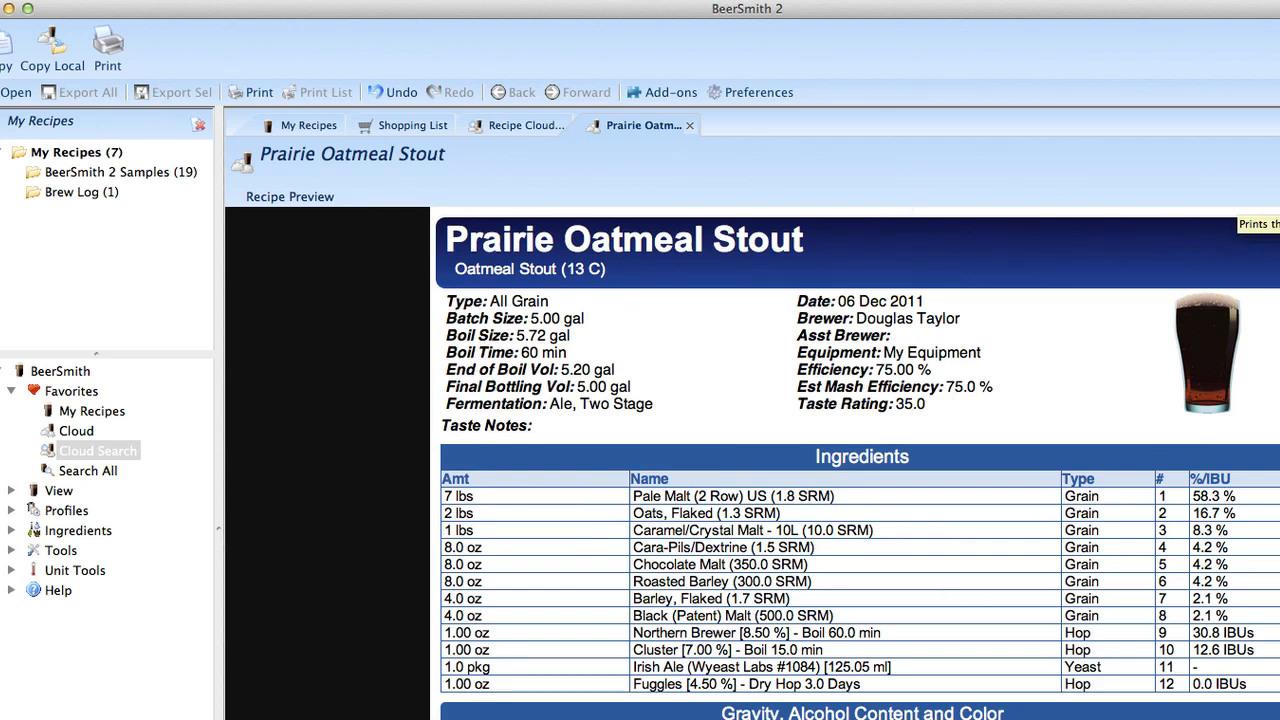
left_click(70, 62)
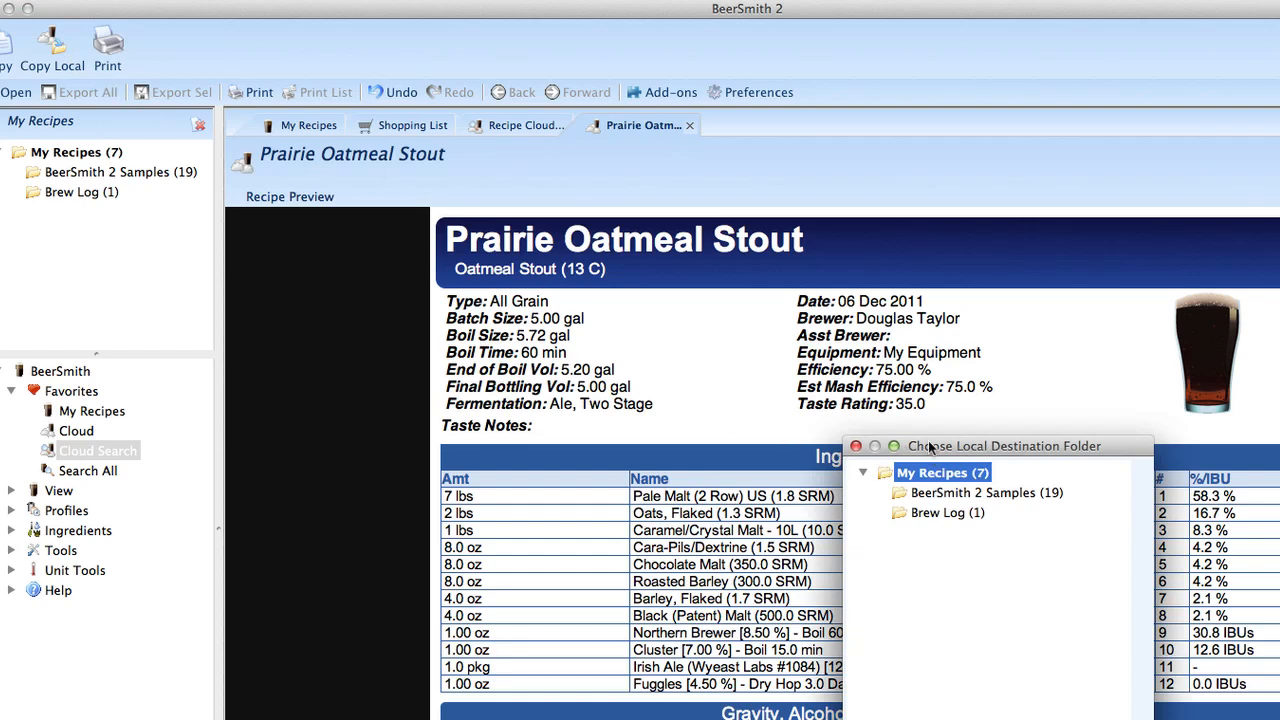
left_click_drag(930, 447, 779, 341)
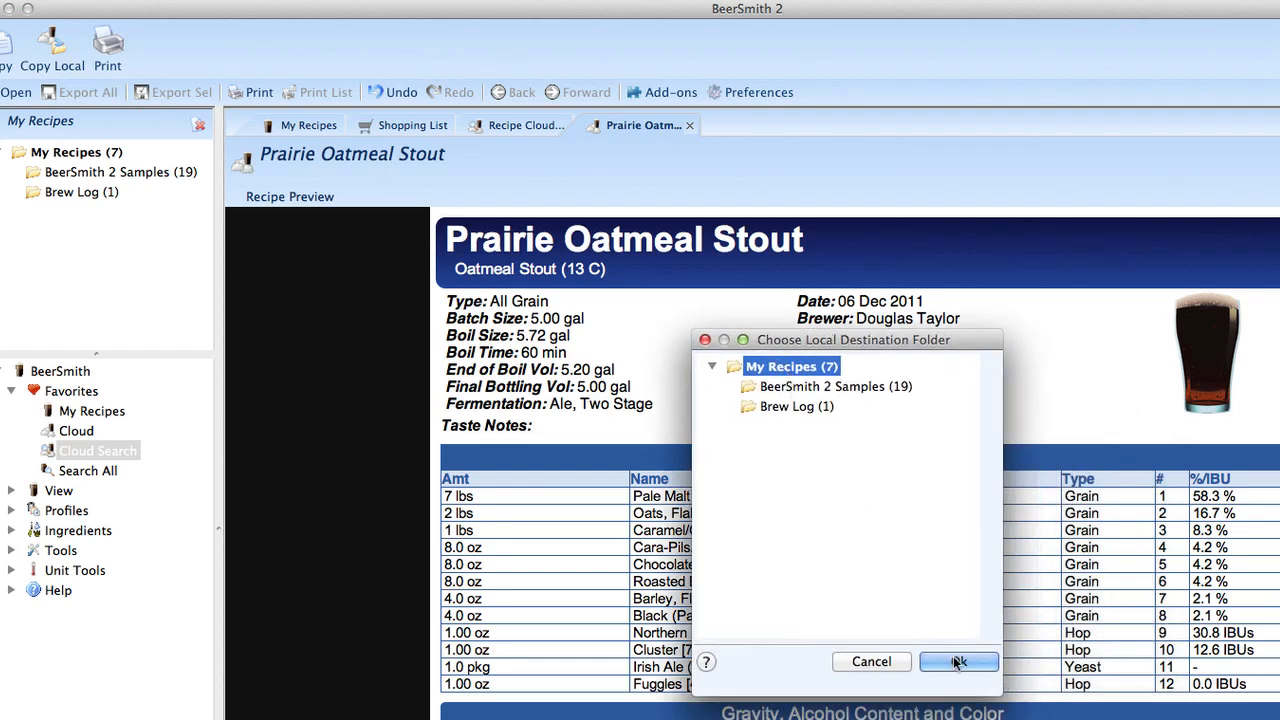
left_click(958, 662)
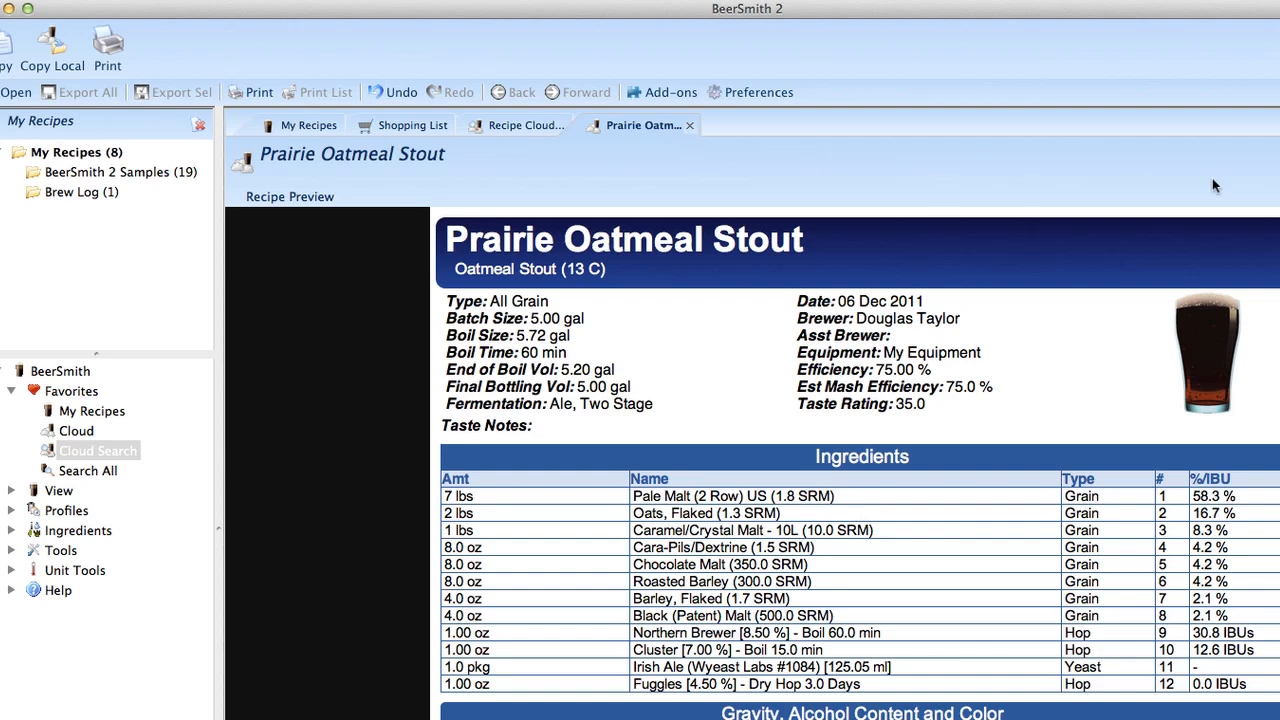
Step: Close the cloud recipe preview and open the local copy of Prairie Oatmeal Stout from My Recipes
key("super+w")
left_click(315, 130)
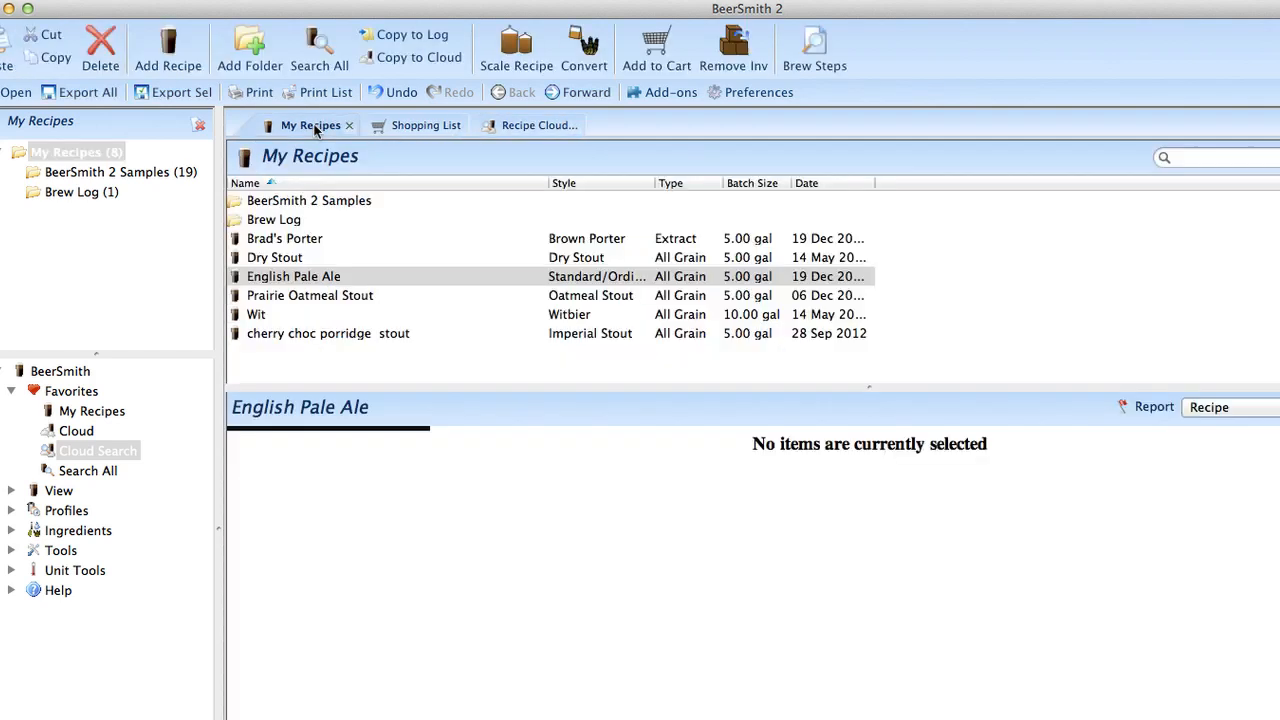
left_click(302, 300)
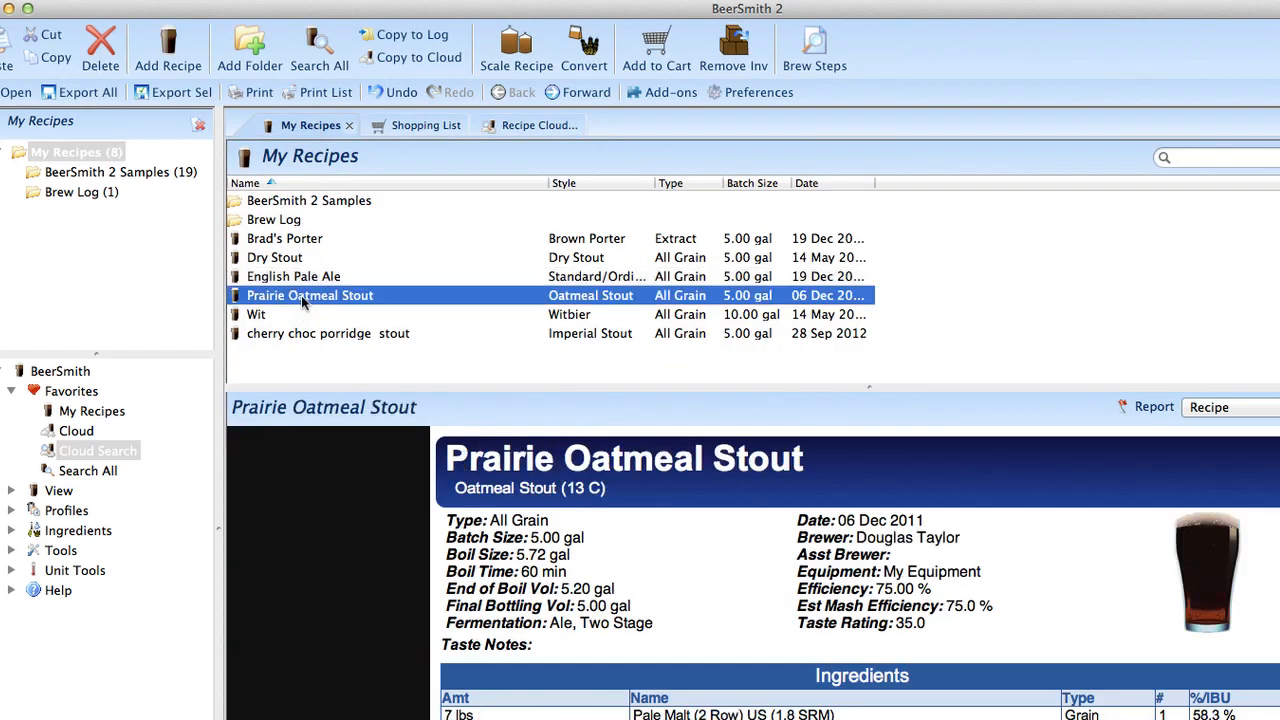
double_click(301, 295)
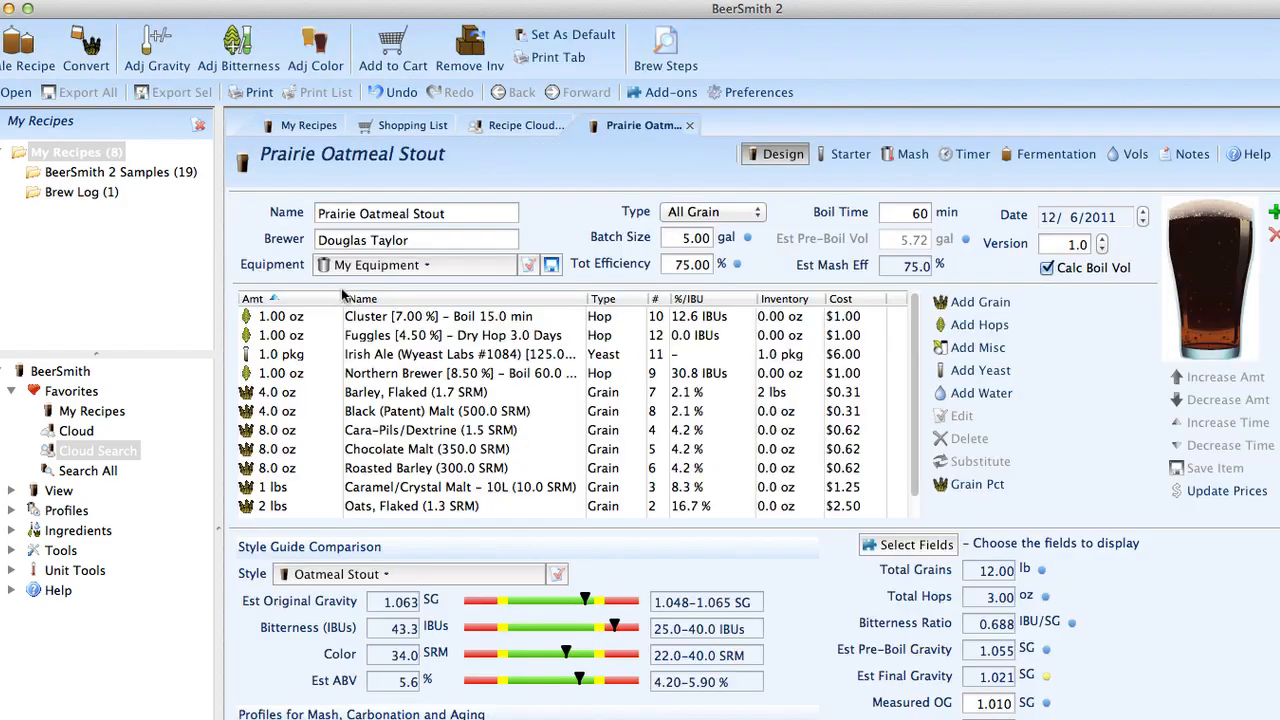
Step: Scale the Prairie Oatmeal Stout recipe to the Brad's Equipment profile, and close the recipe
left_click(20, 48)
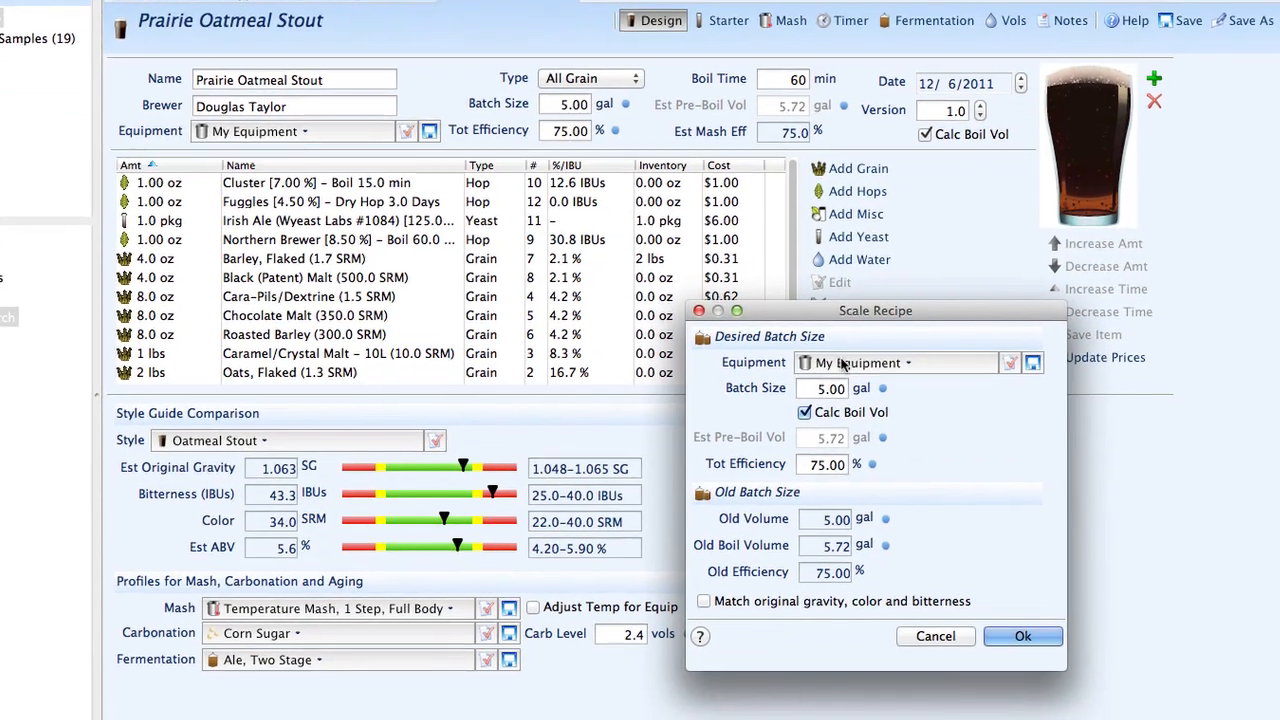
left_click(947, 461)
left_click(650, 265)
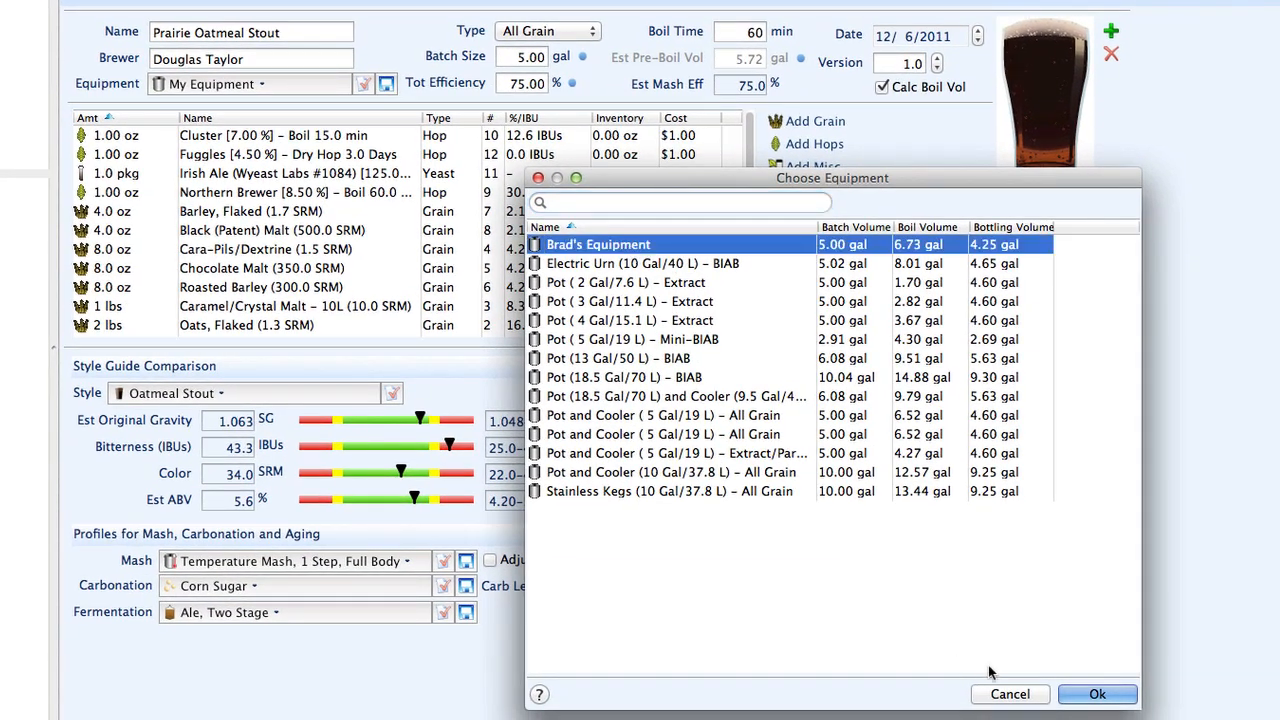
left_click(1085, 694)
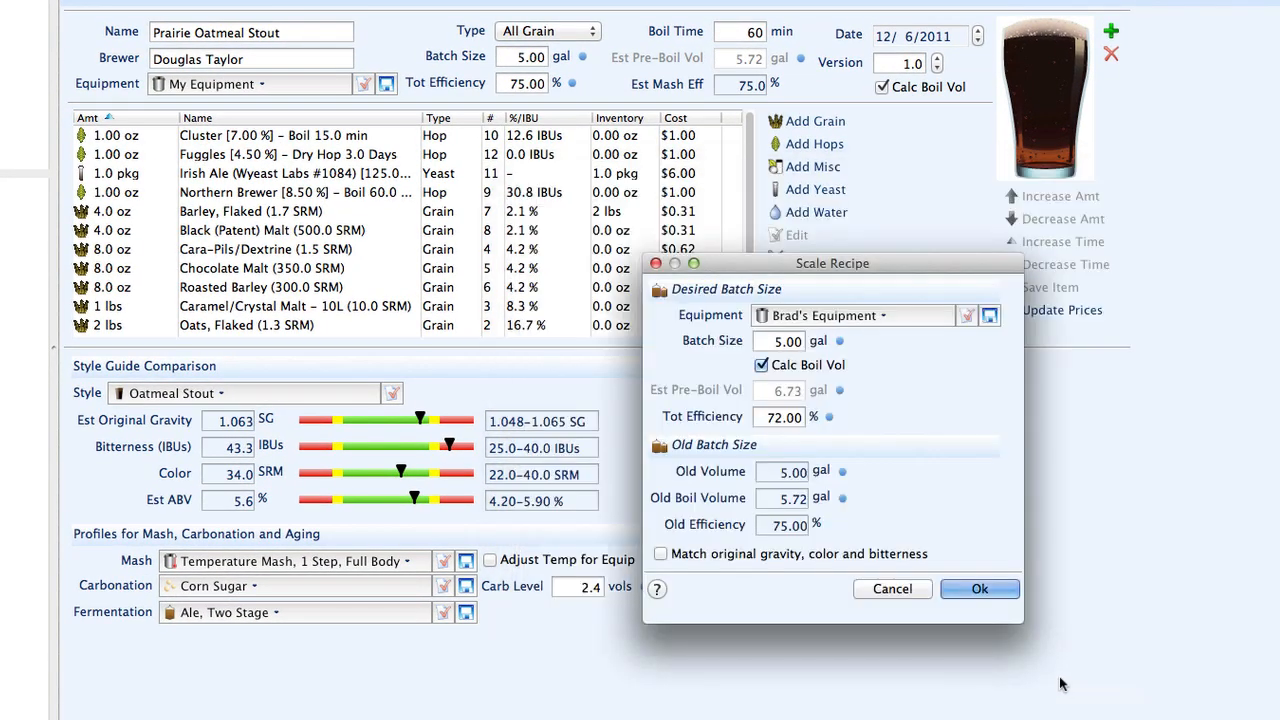
left_click(977, 590)
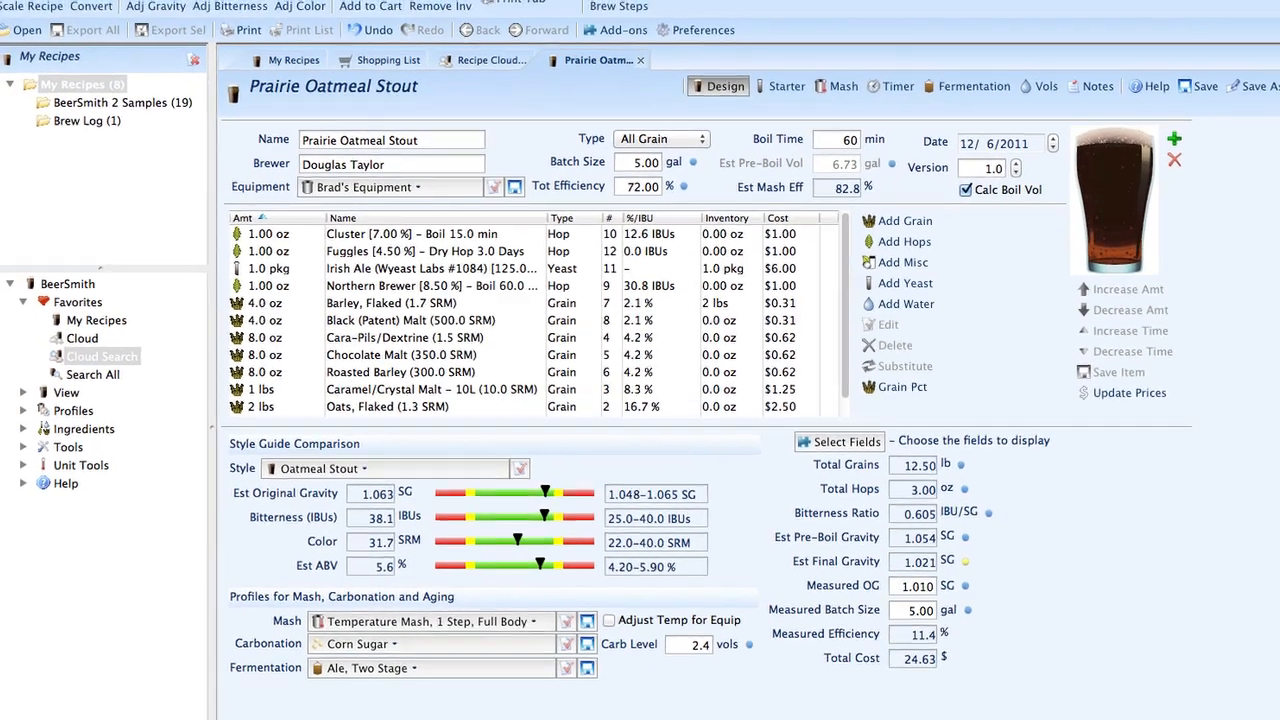
left_click(619, 39)
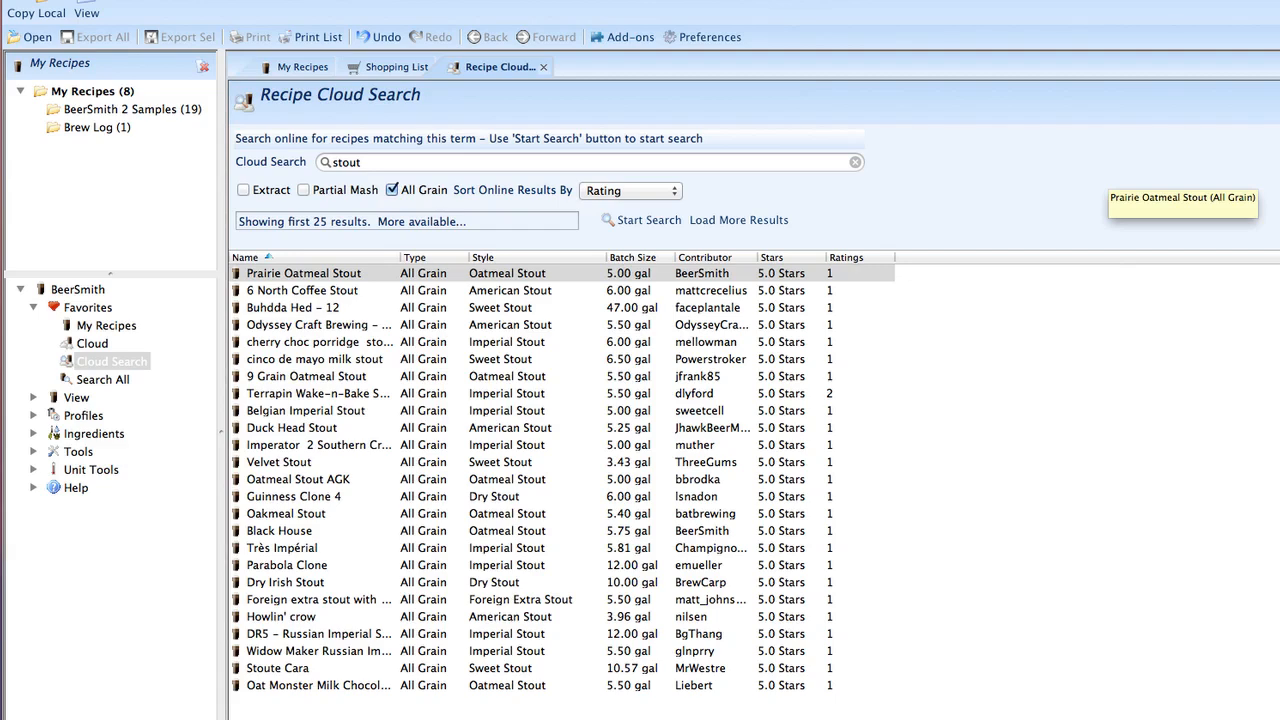
Step: Close the cloud search, open the personal Cloud folder, and preview several recipes such as BAY13 ALT, ATG and BAY13 Fiesta
left_click(543, 67)
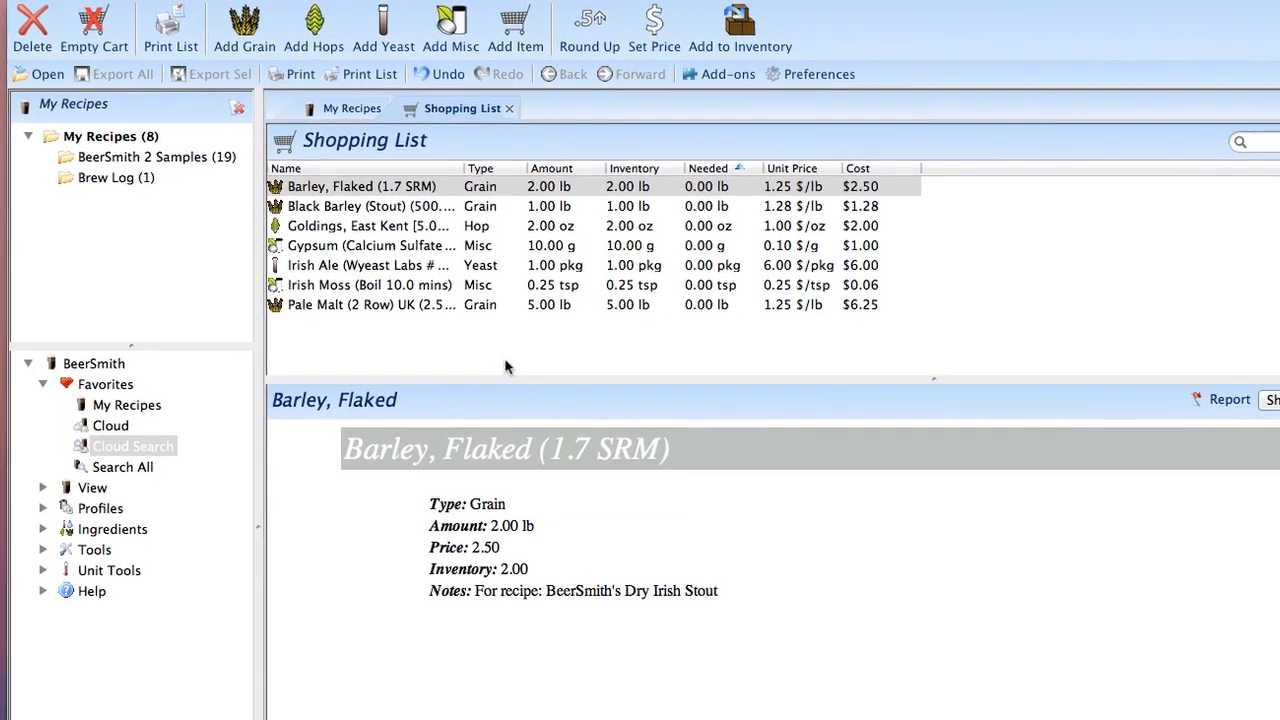
left_click(118, 426)
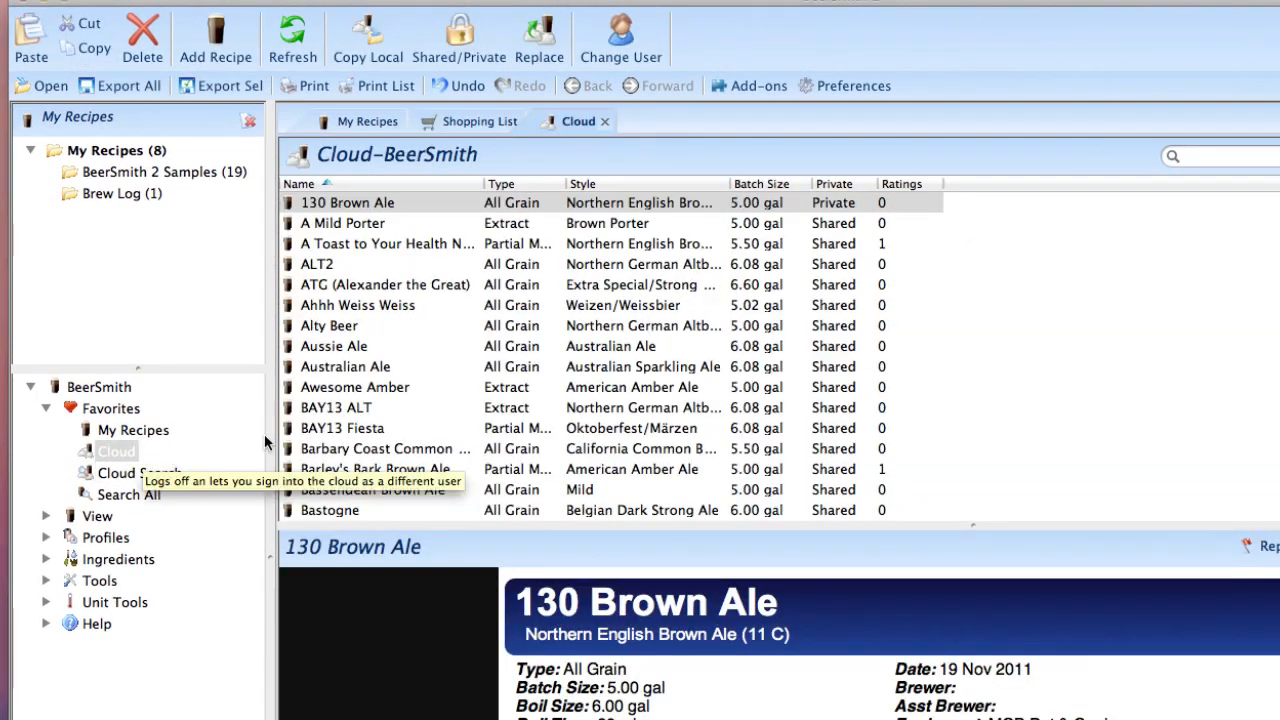
left_click(570, 332)
left_click(620, 410)
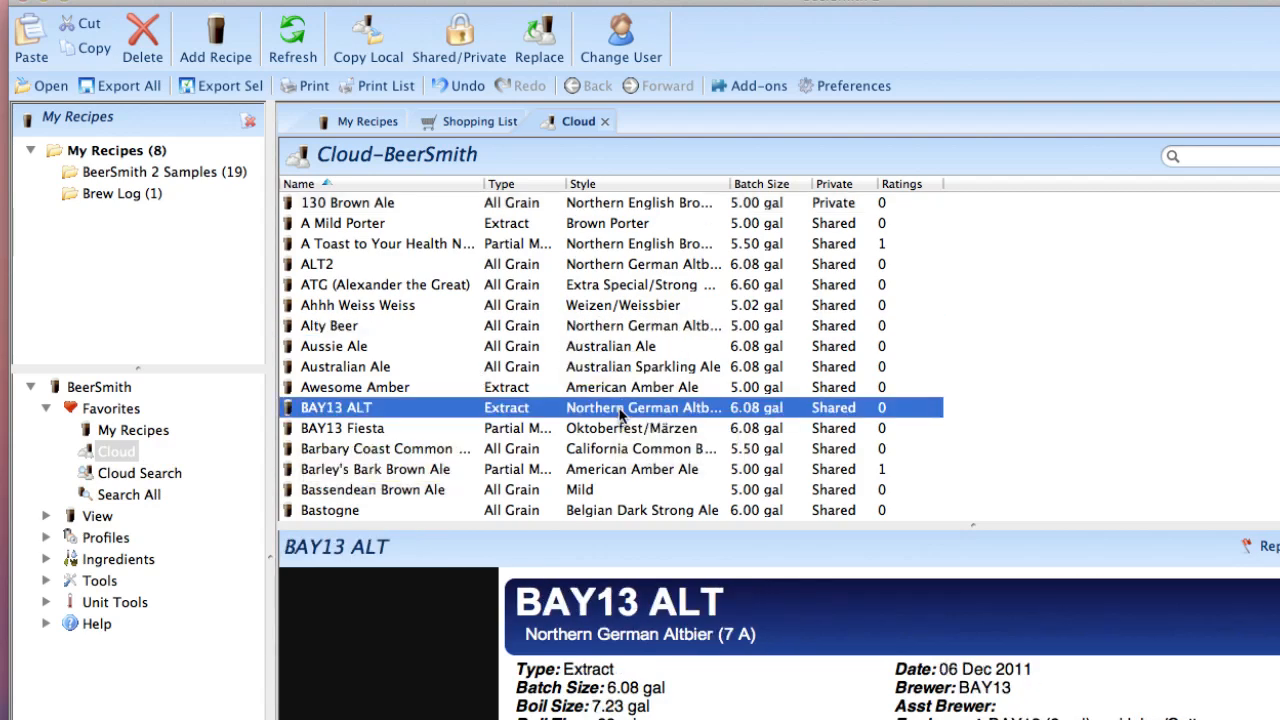
left_click(604, 286)
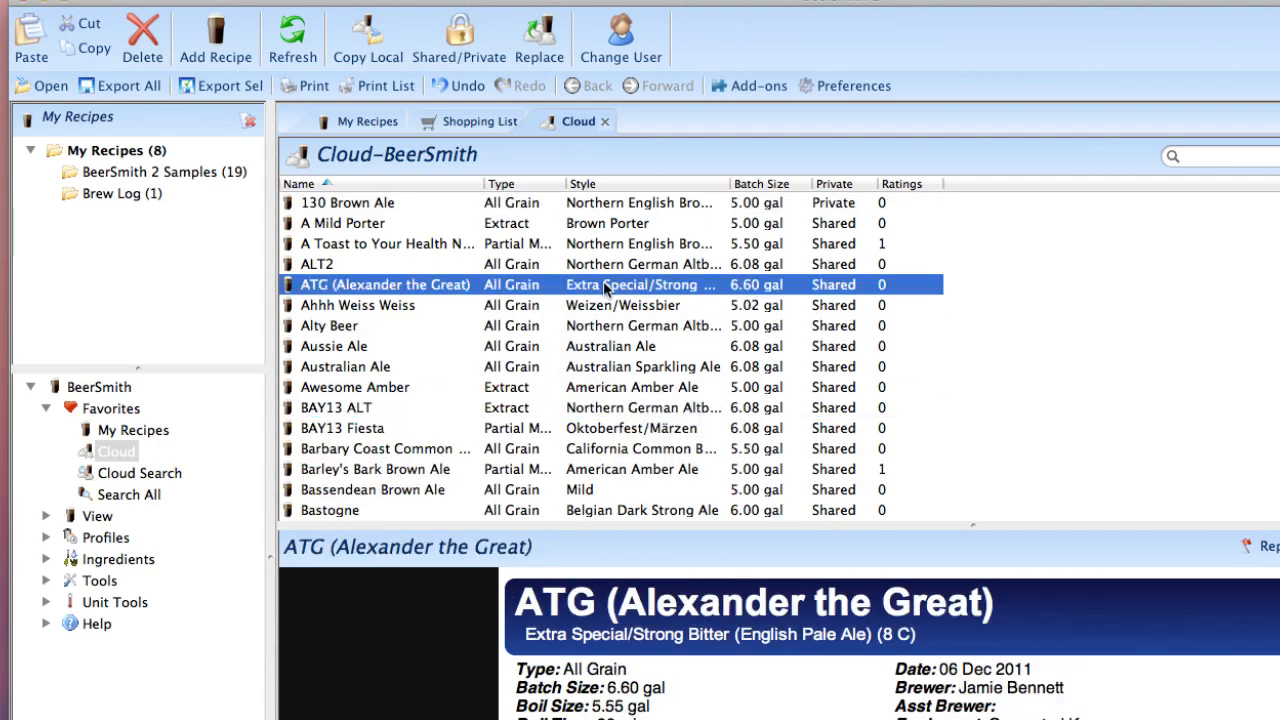
left_click(609, 367)
left_click(614, 429)
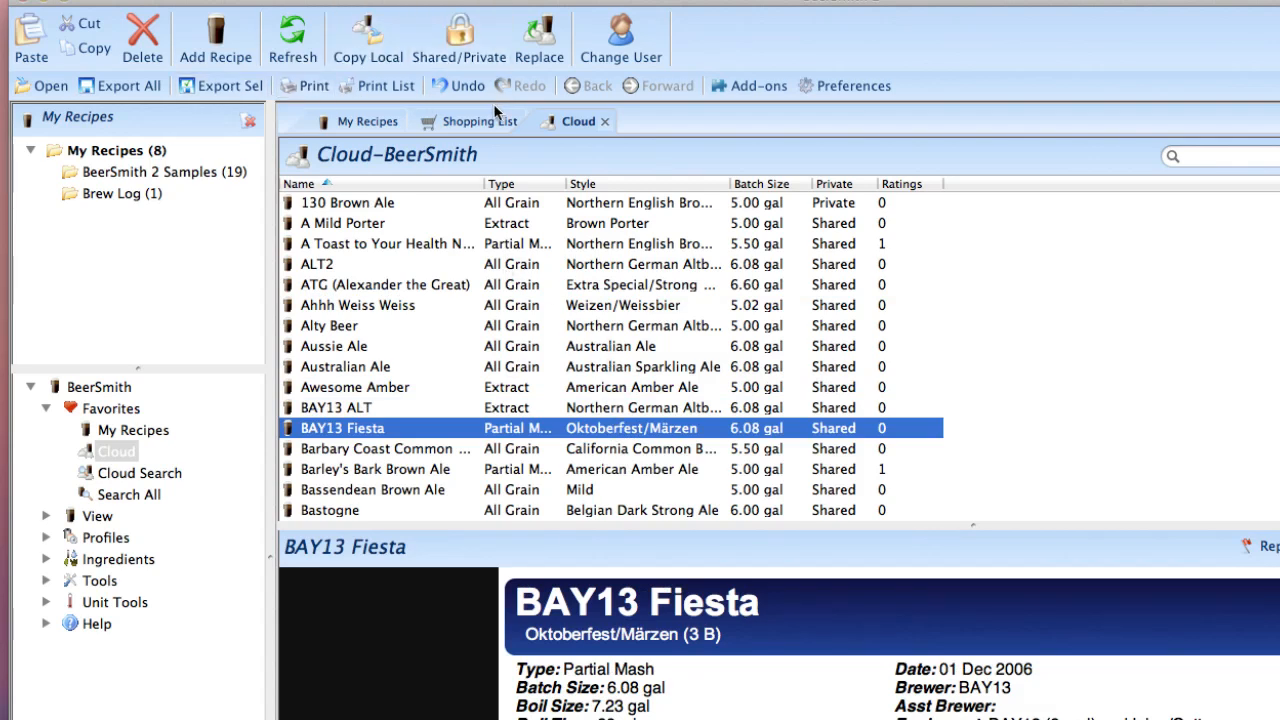
Step: Copy the Prairie Oatmeal Stout recipe from My Recipes to the cloud folder
left_click(139, 429)
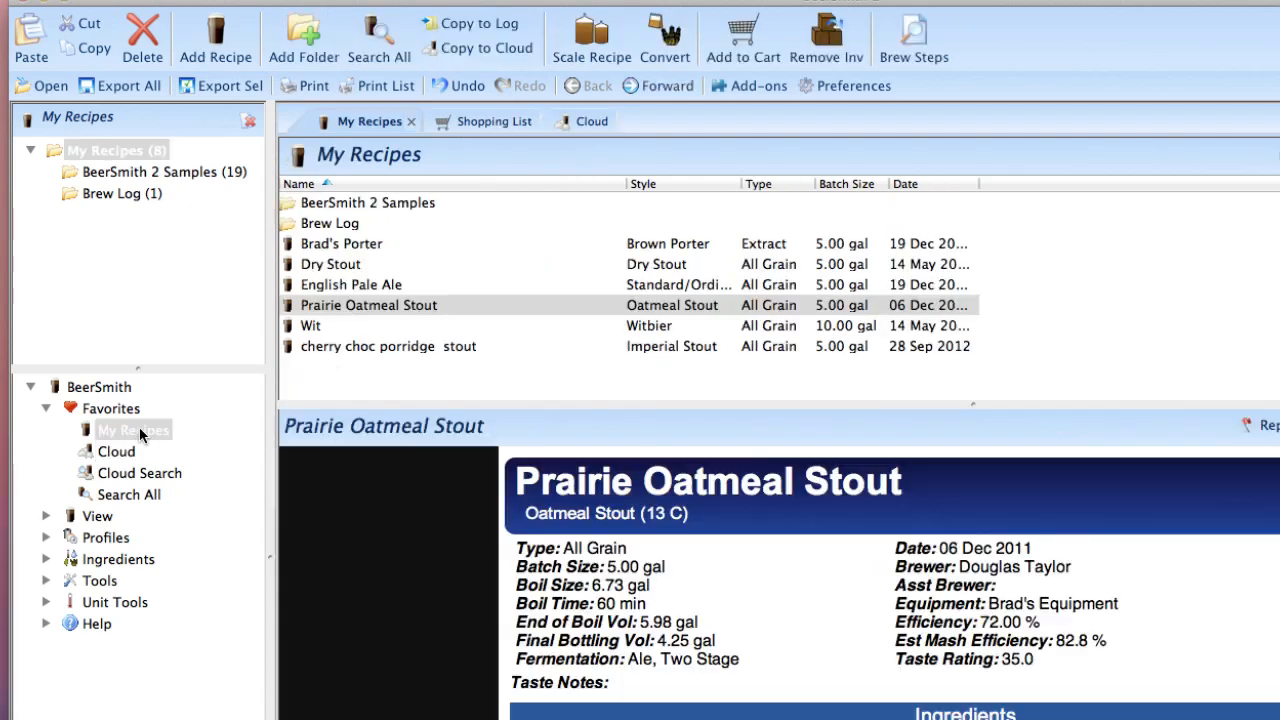
left_click(372, 287)
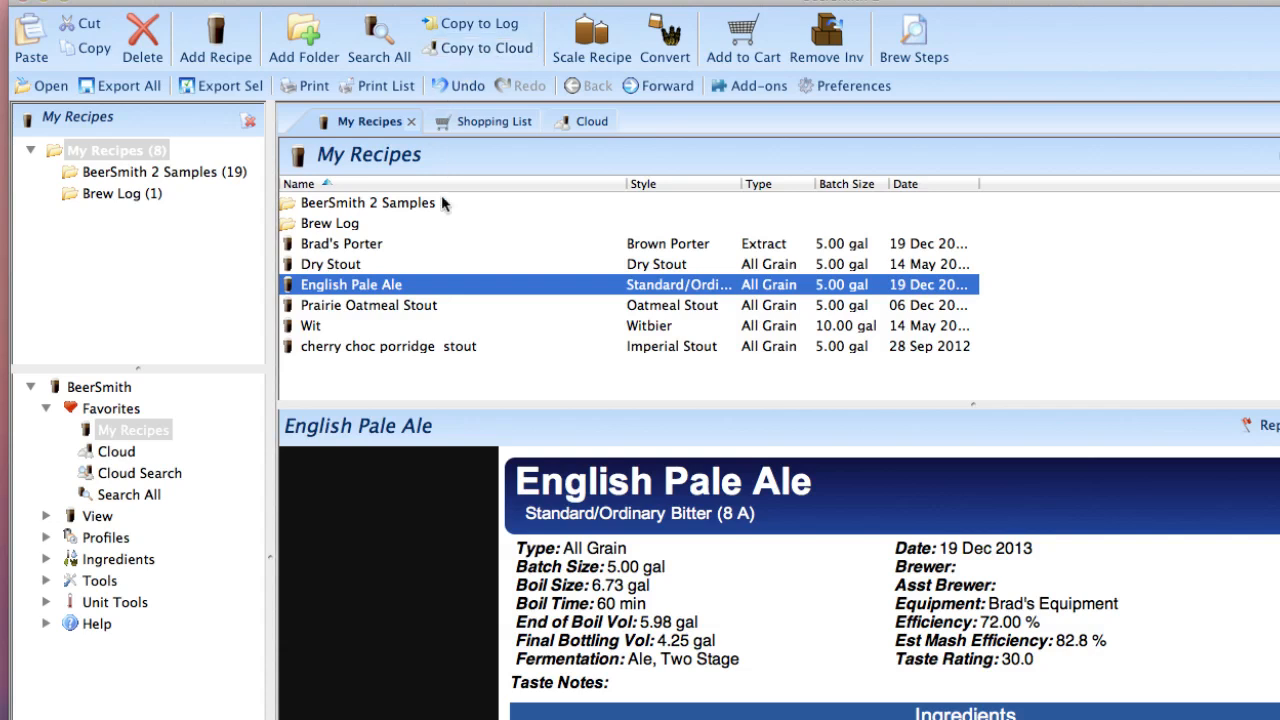
left_click(406, 302)
left_click(494, 50)
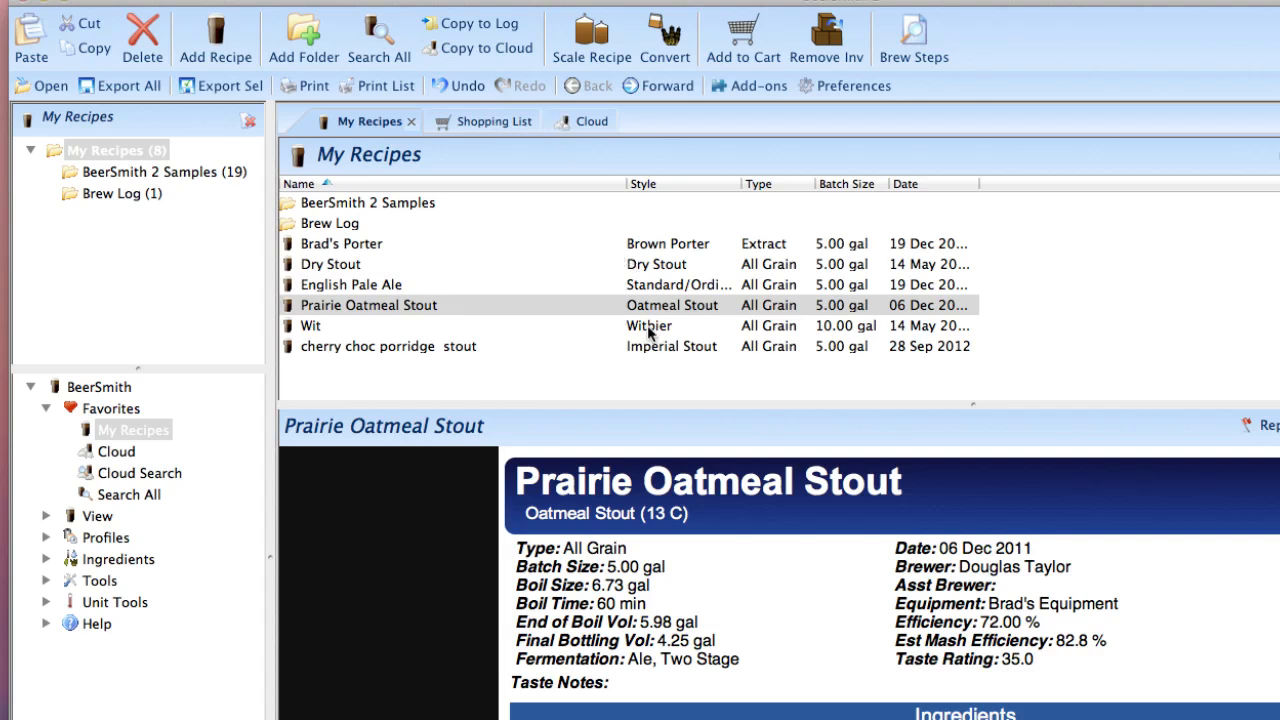
Step: Open the English Pale Ale recipe and add 1.00 oz of Apollo hops with the use set to Steep/Whirlpool
mouse_move(649, 333)
left_click(567, 283)
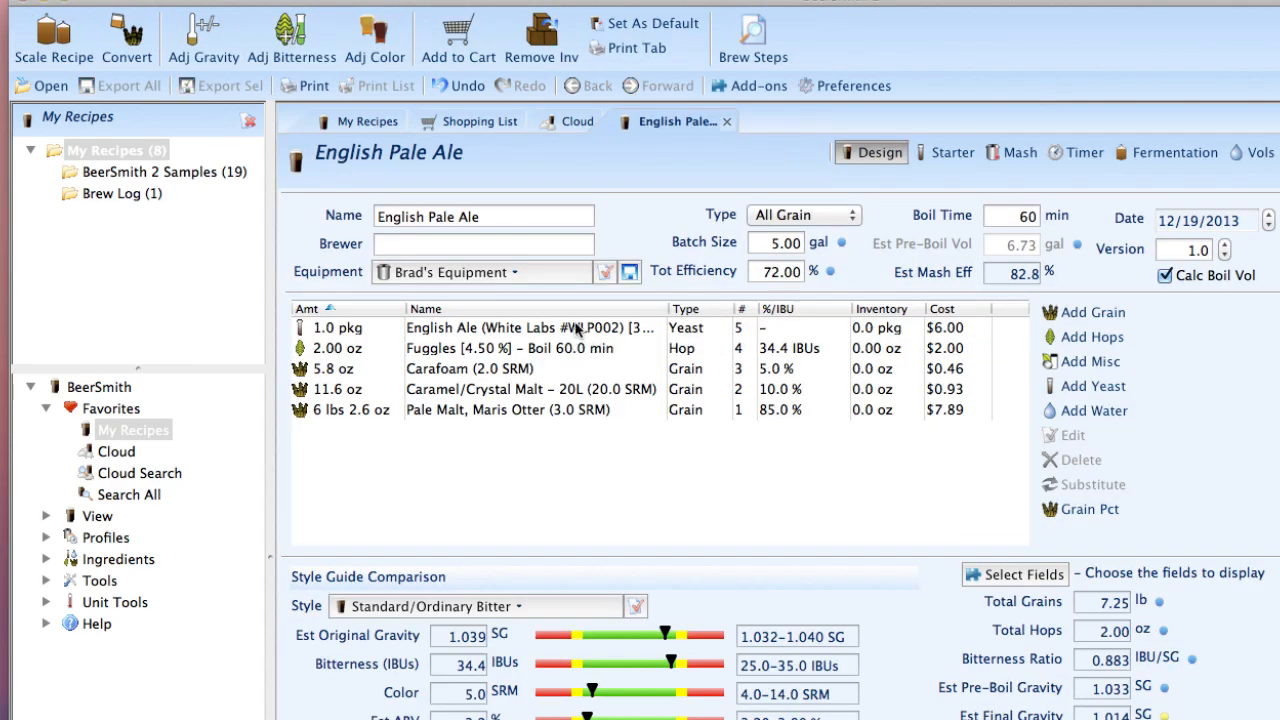
left_click(582, 347)
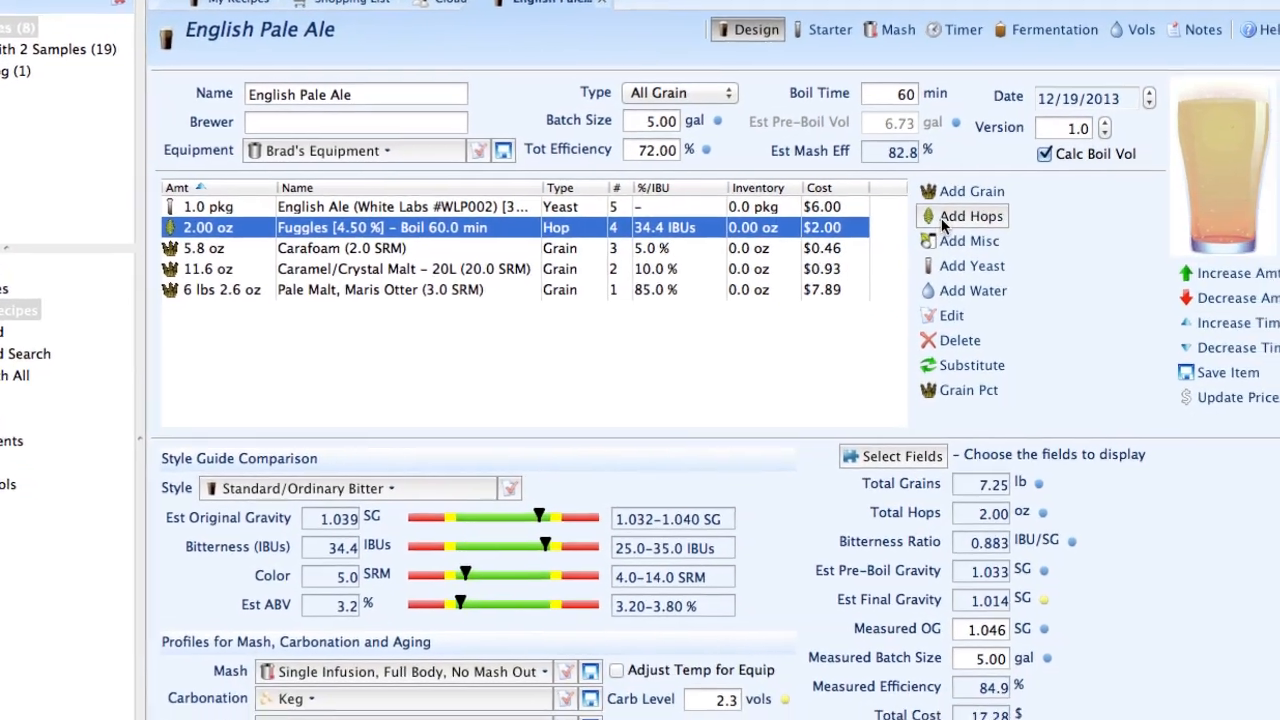
left_click(1055, 300)
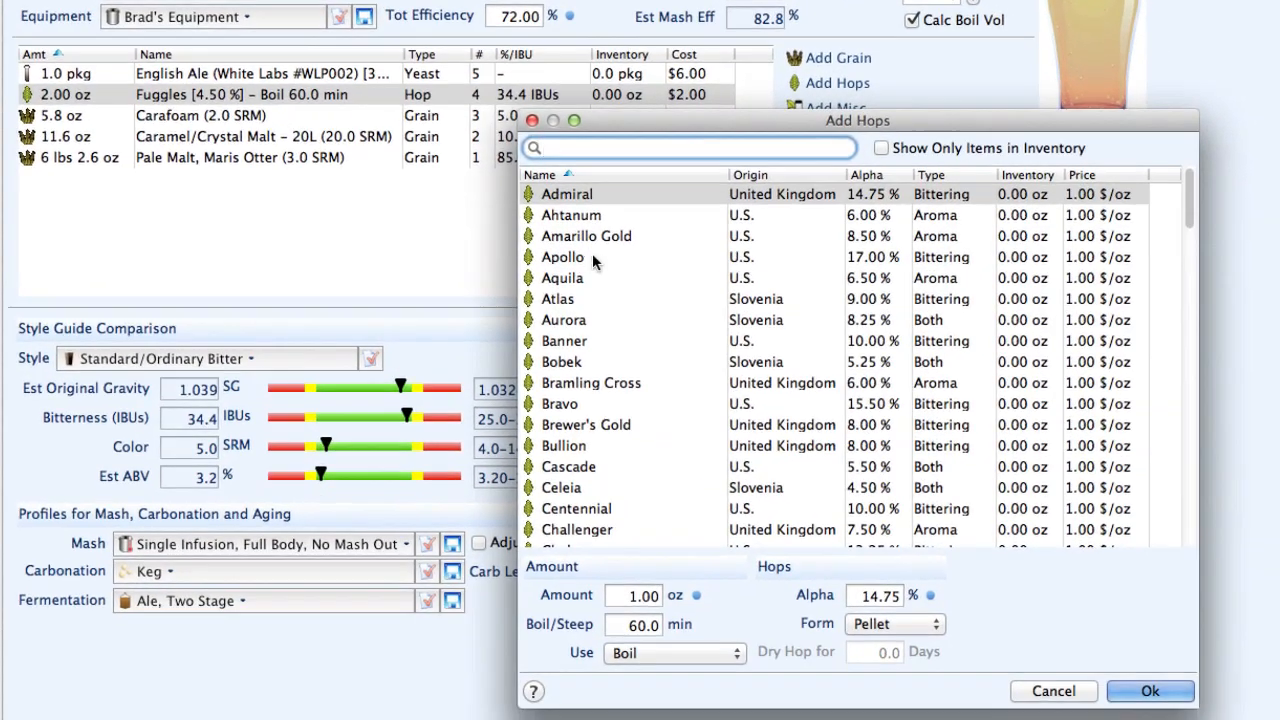
left_click(645, 303)
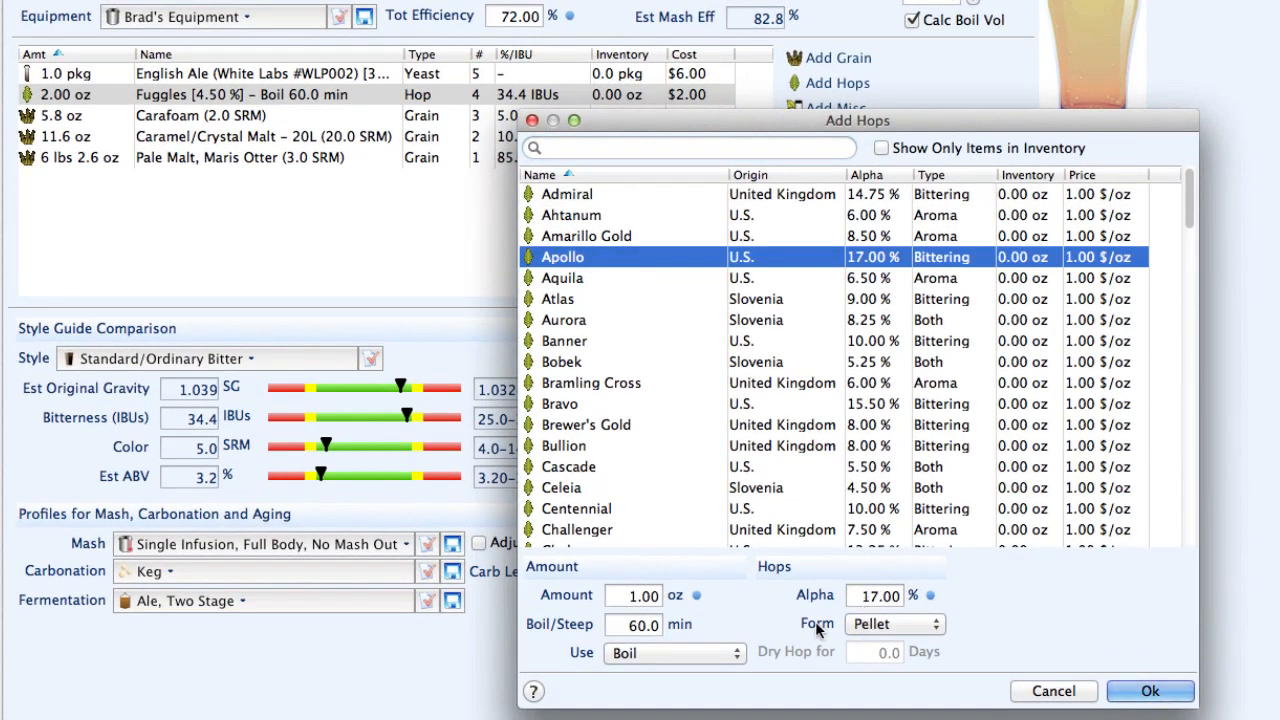
left_click(675, 652)
left_click(650, 700)
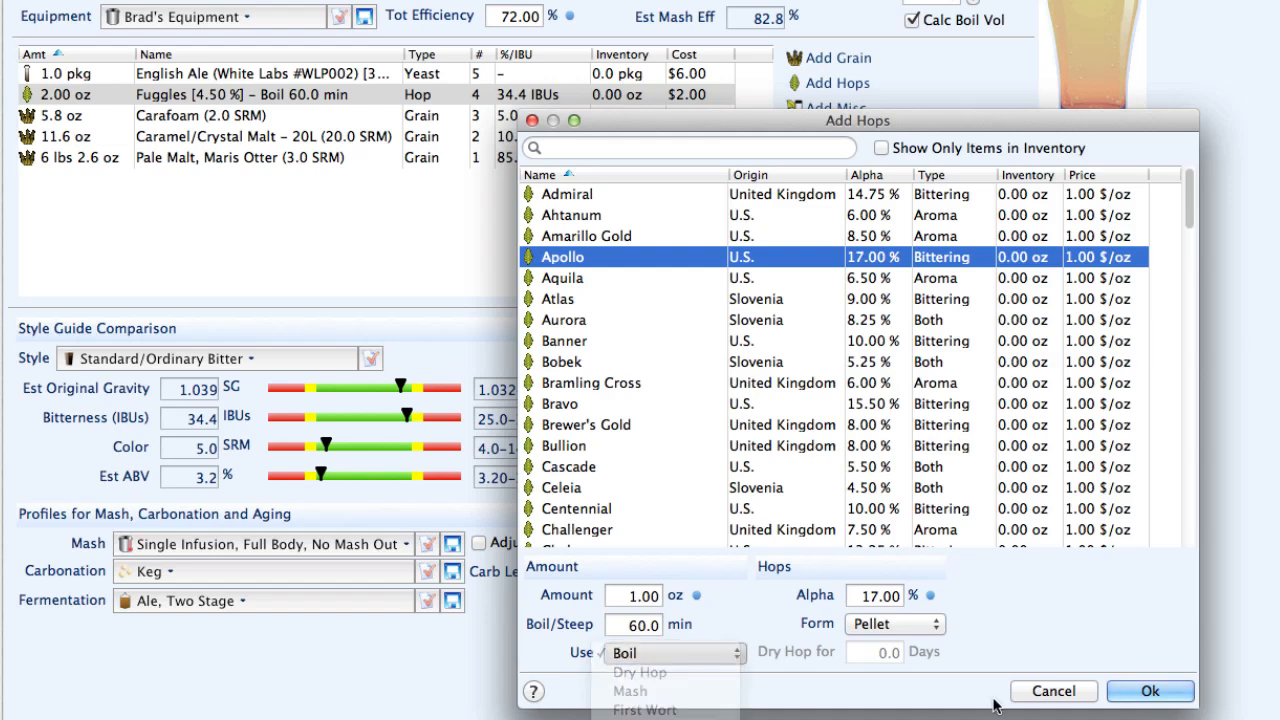
left_click(1150, 691)
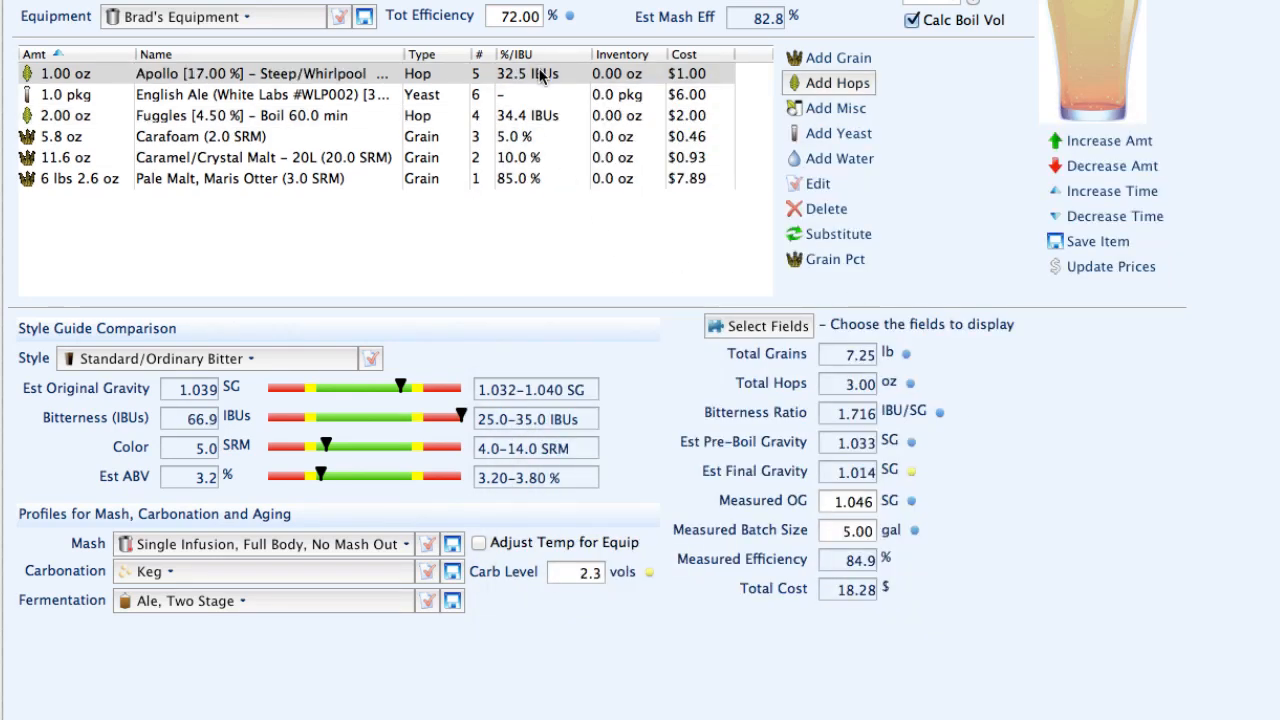
Step: Review the Apollo hop entry's bitterness contribution and detailed settings, then dismiss its details without changes
mouse_move(503, 87)
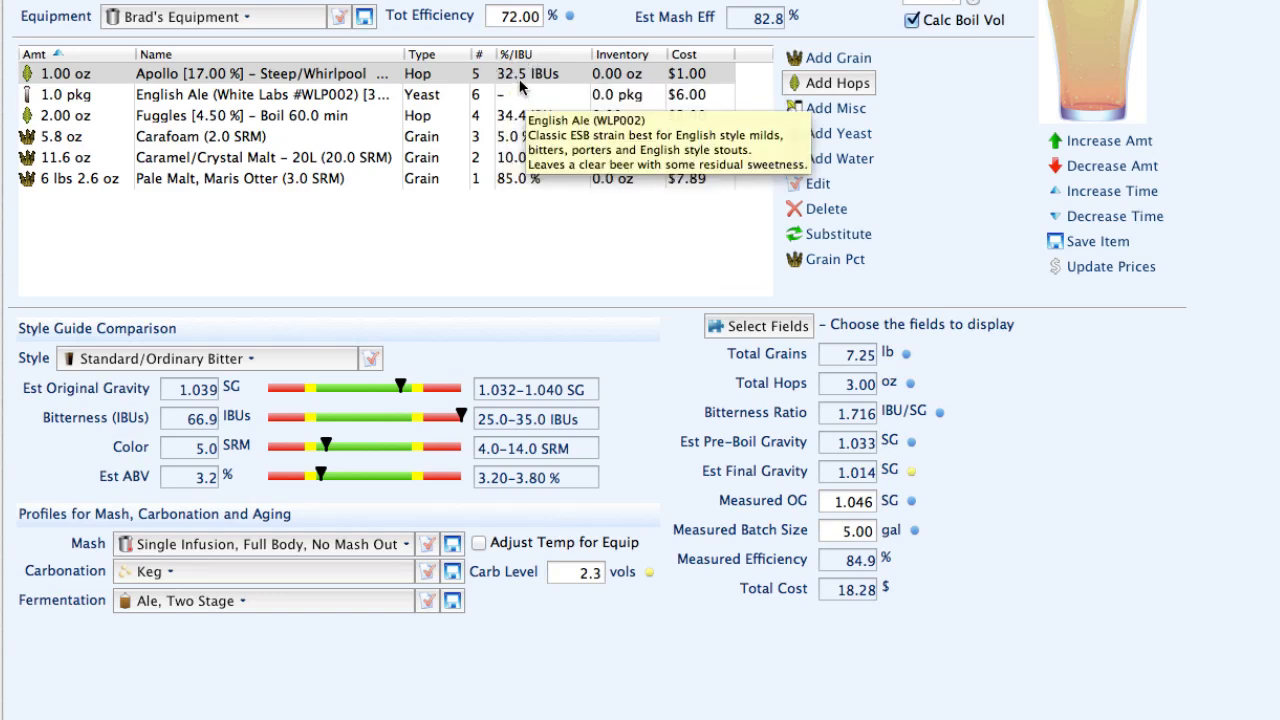
double_click(521, 79)
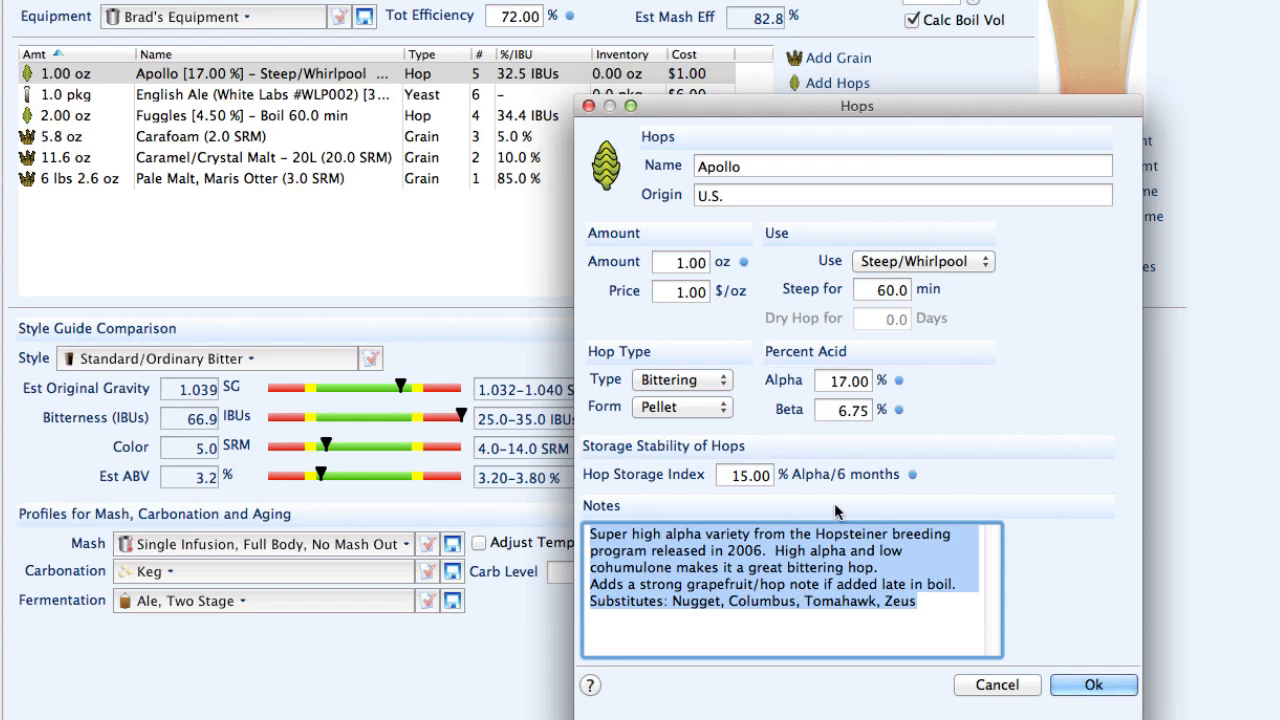
left_click(997, 685)
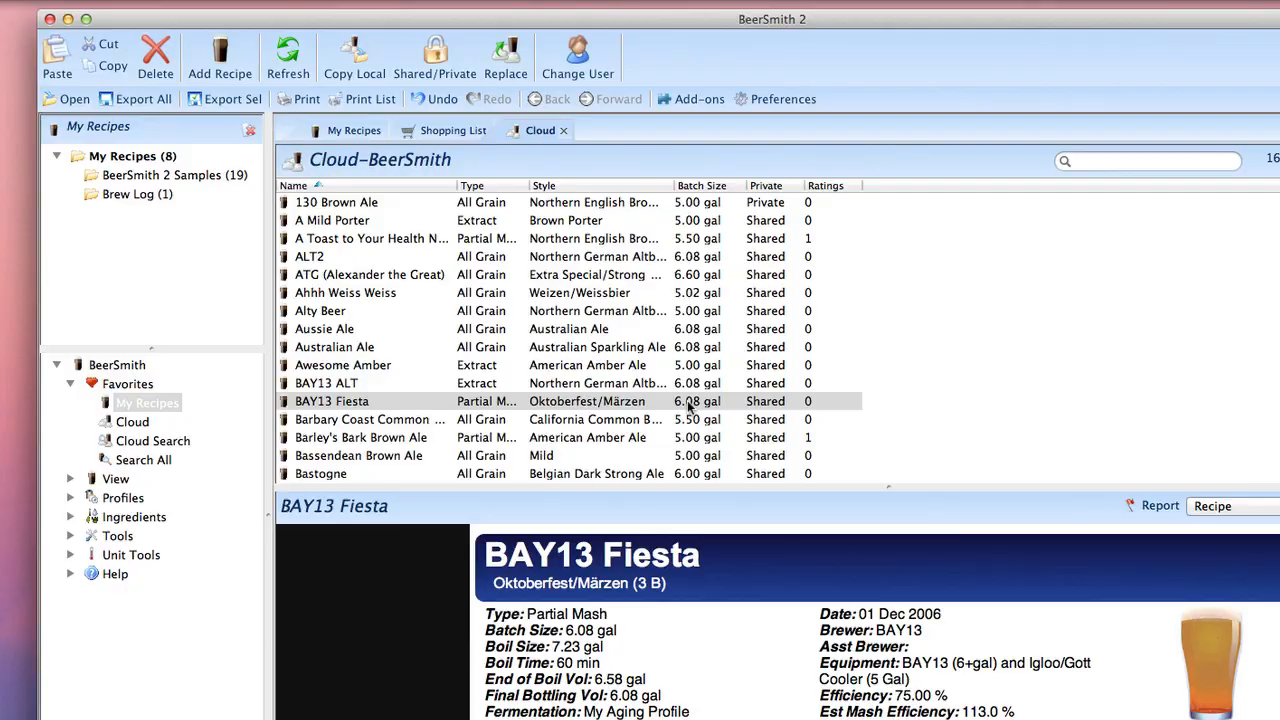
Step: Open Prairie Oatmeal Stout from My Recipes, preview its step-by-step brewing instructions, and close the preview
left_click(628, 310)
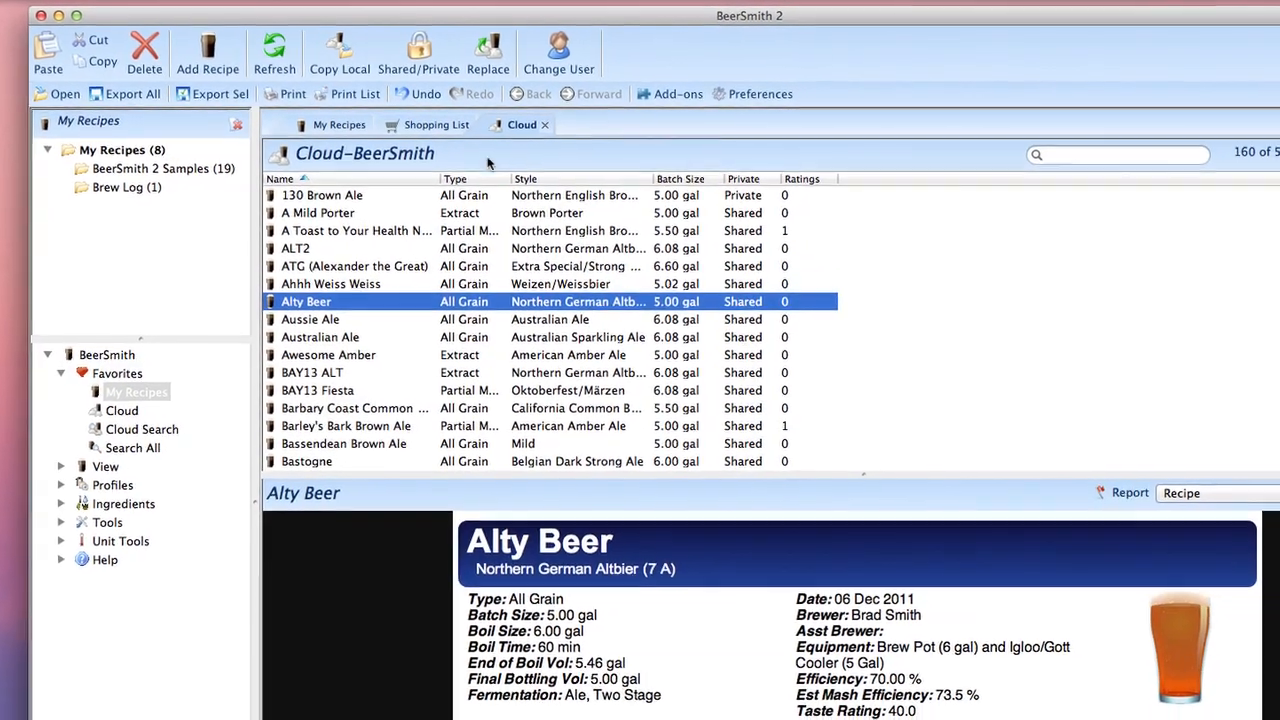
left_click(339, 124)
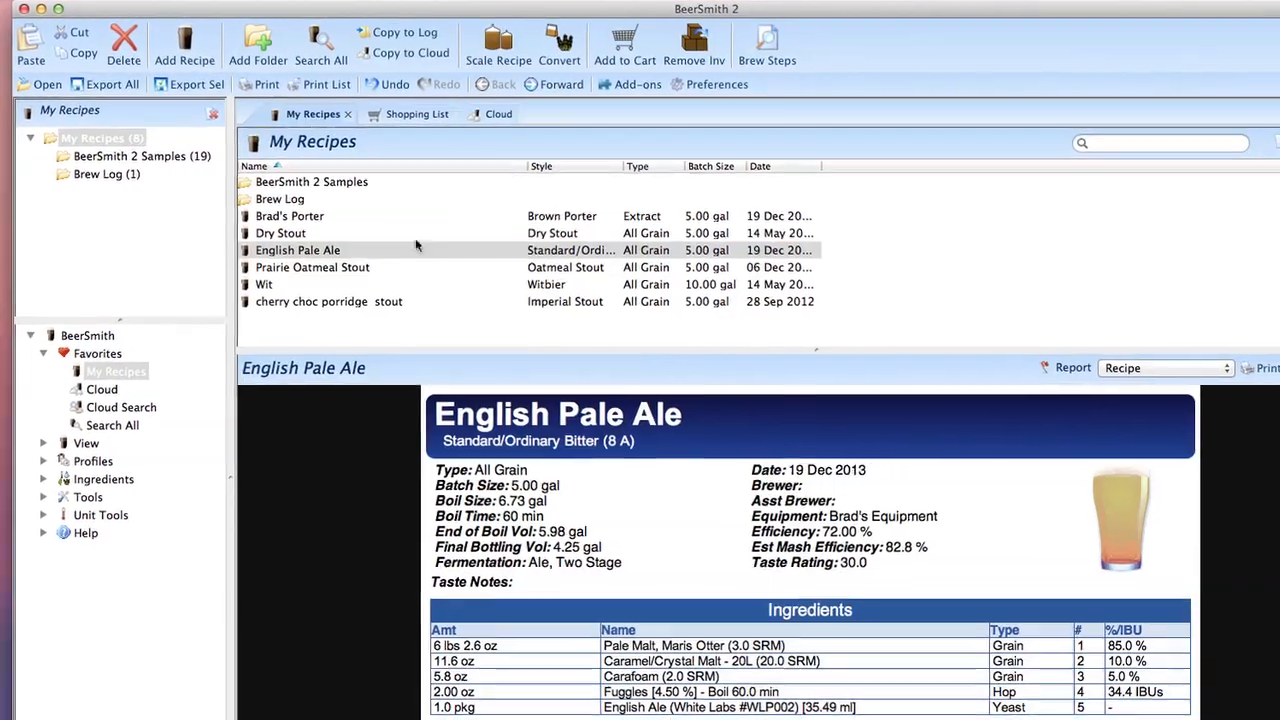
double_click(417, 267)
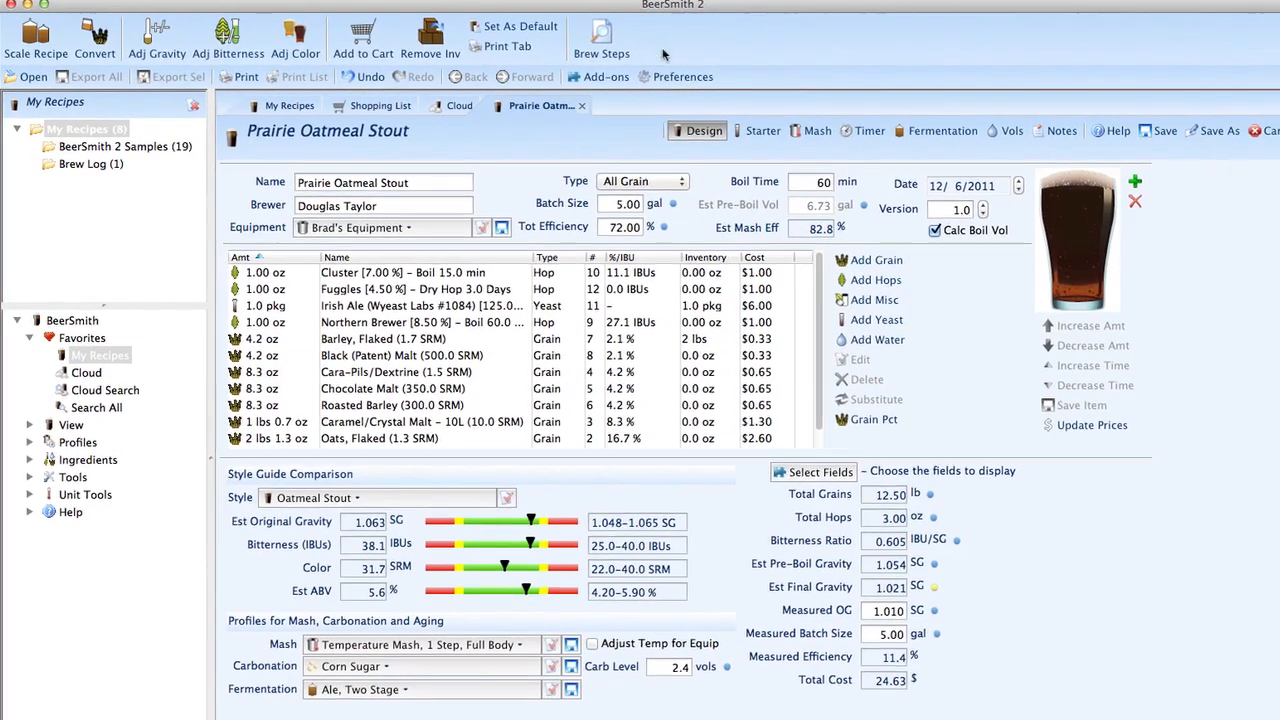
left_click(601, 40)
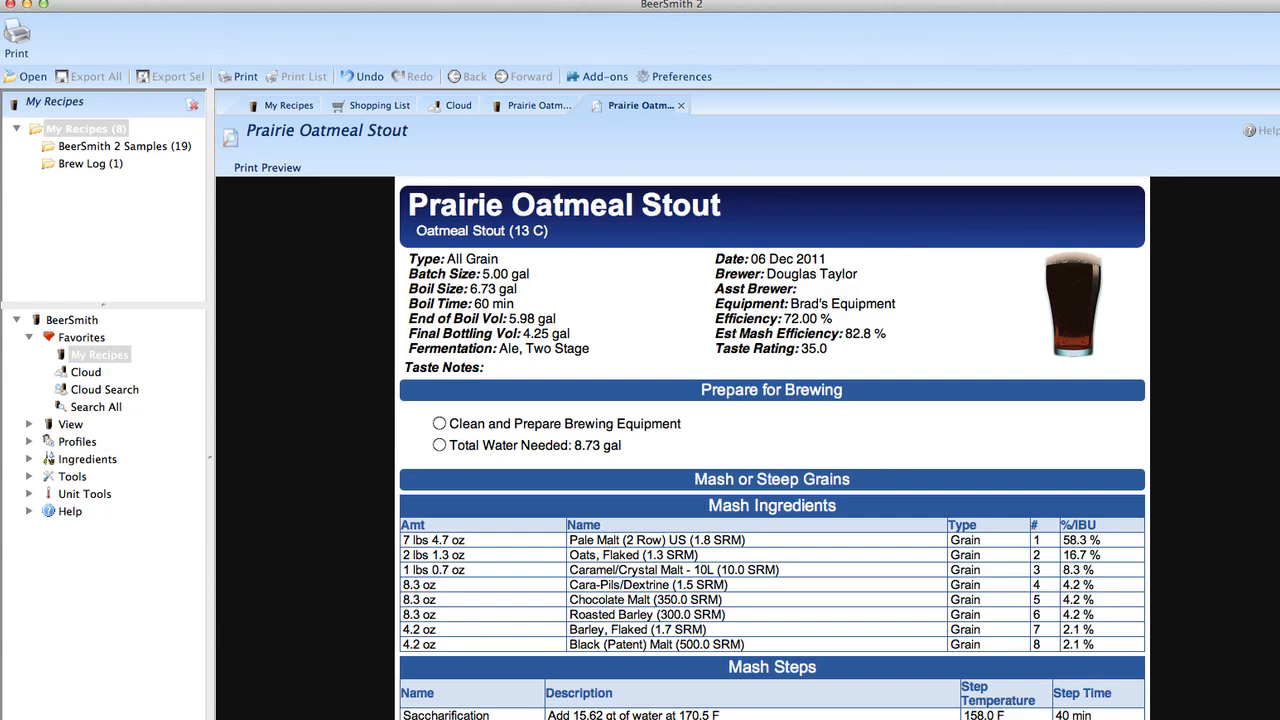
left_click(1278, 131)
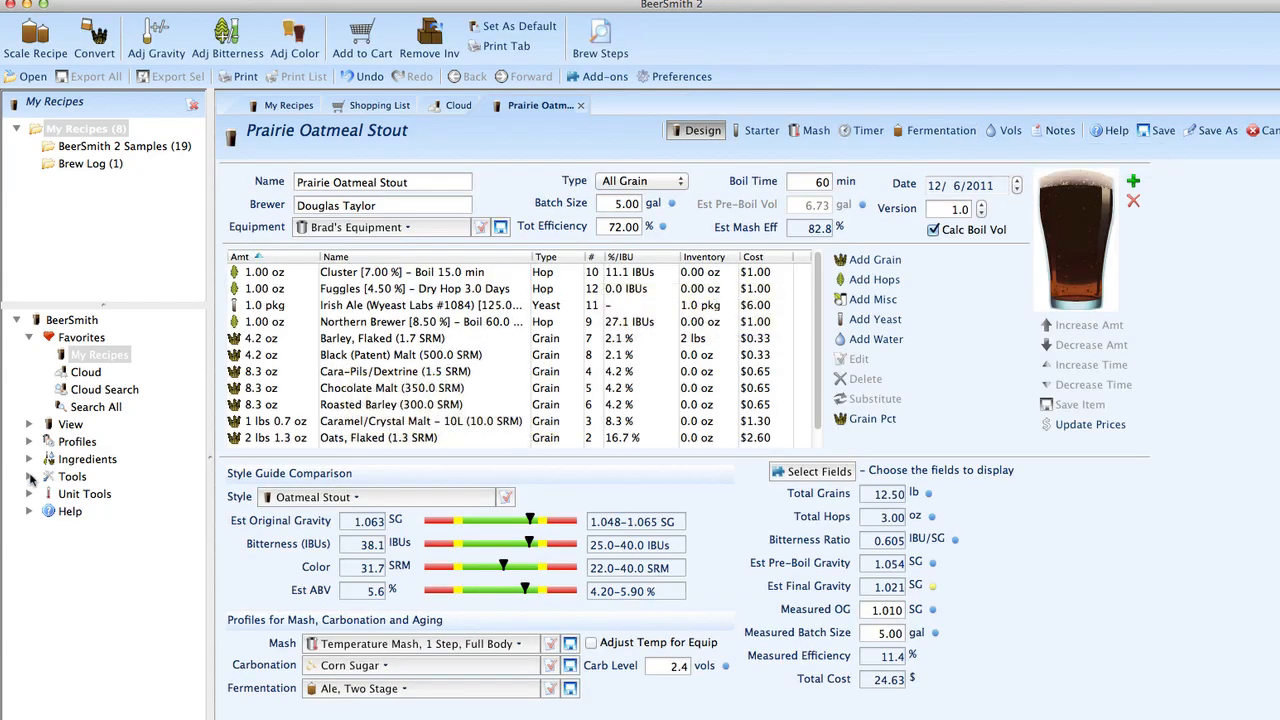
Step: Expand the brewing tools and open the Adjust Gravity tool
left_click(30, 476)
left_click(107, 703)
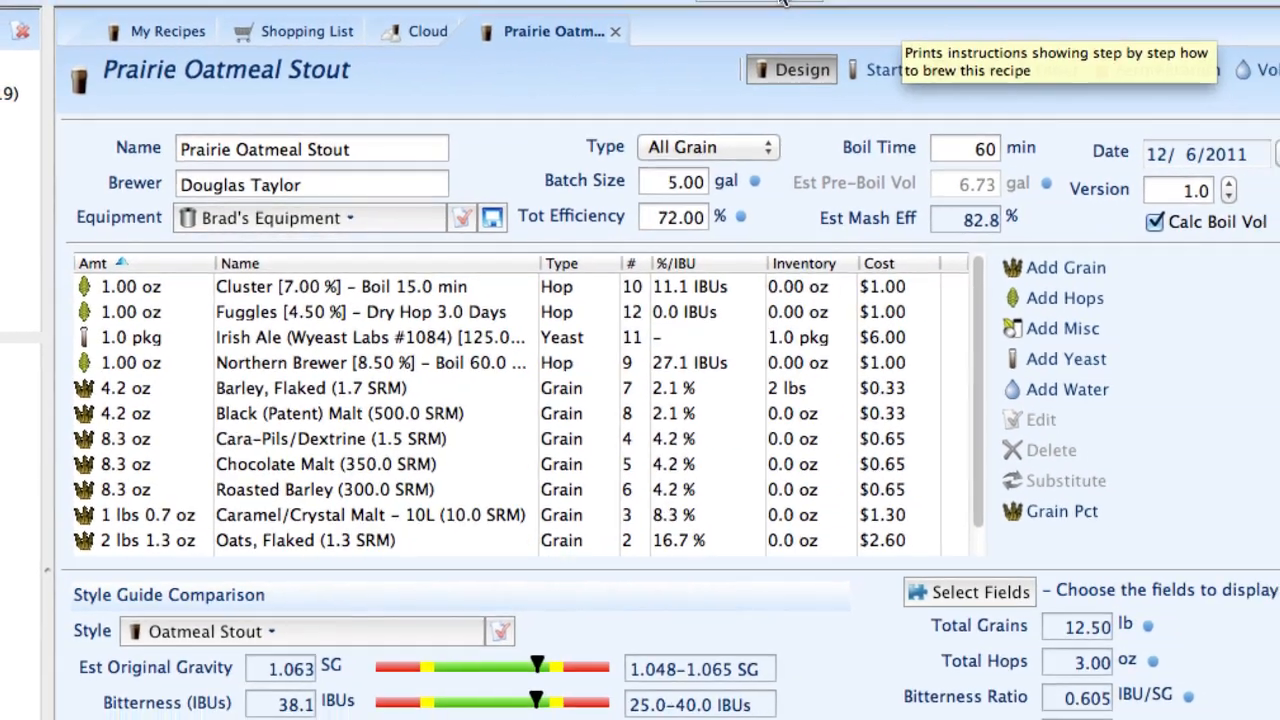
Step: Review the program's Units, Date Format, and Look and Feel preferences, and close the options without changes
left_click(783, 2)
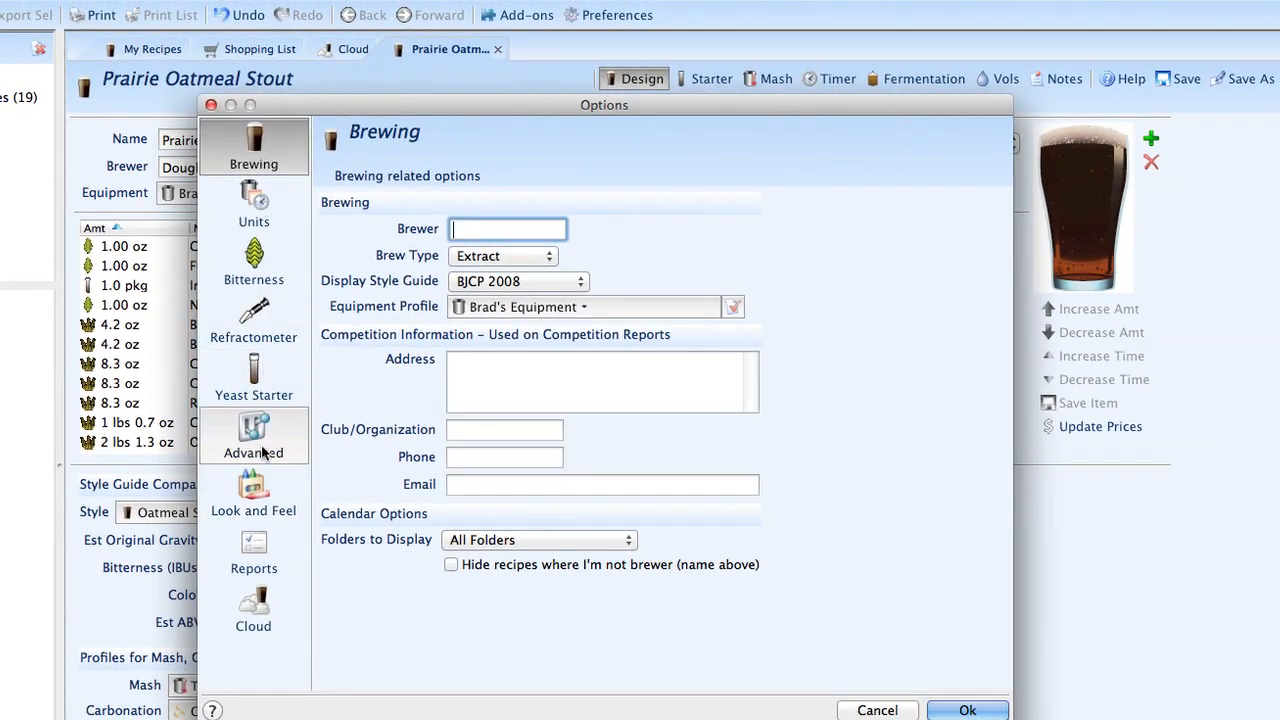
left_click(256, 206)
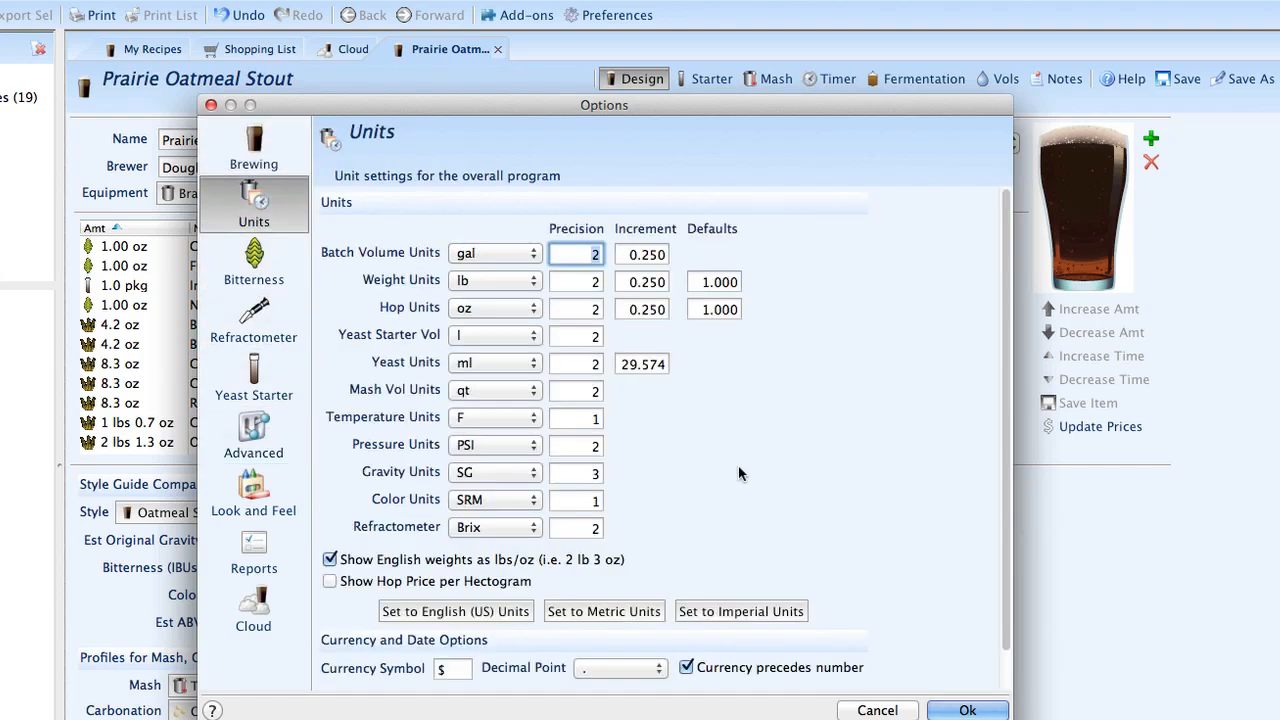
scroll(766, 477, "down", 2)
left_click(466, 665)
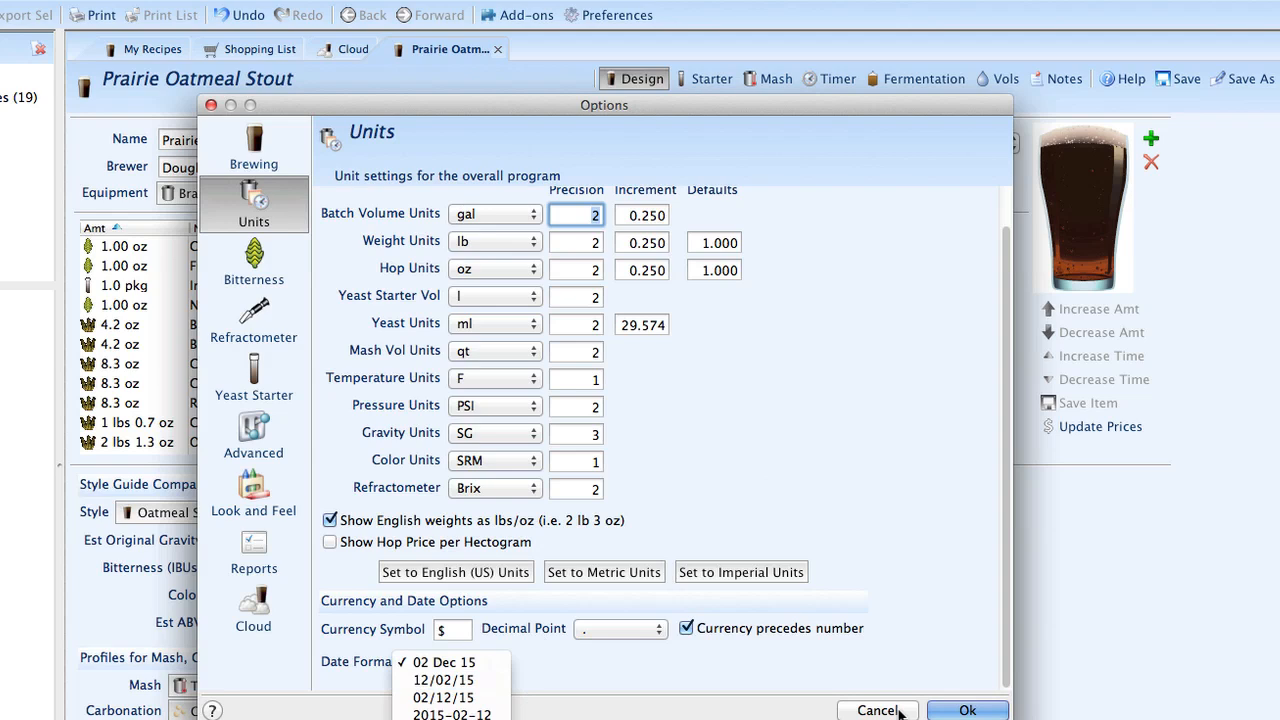
left_click(256, 499)
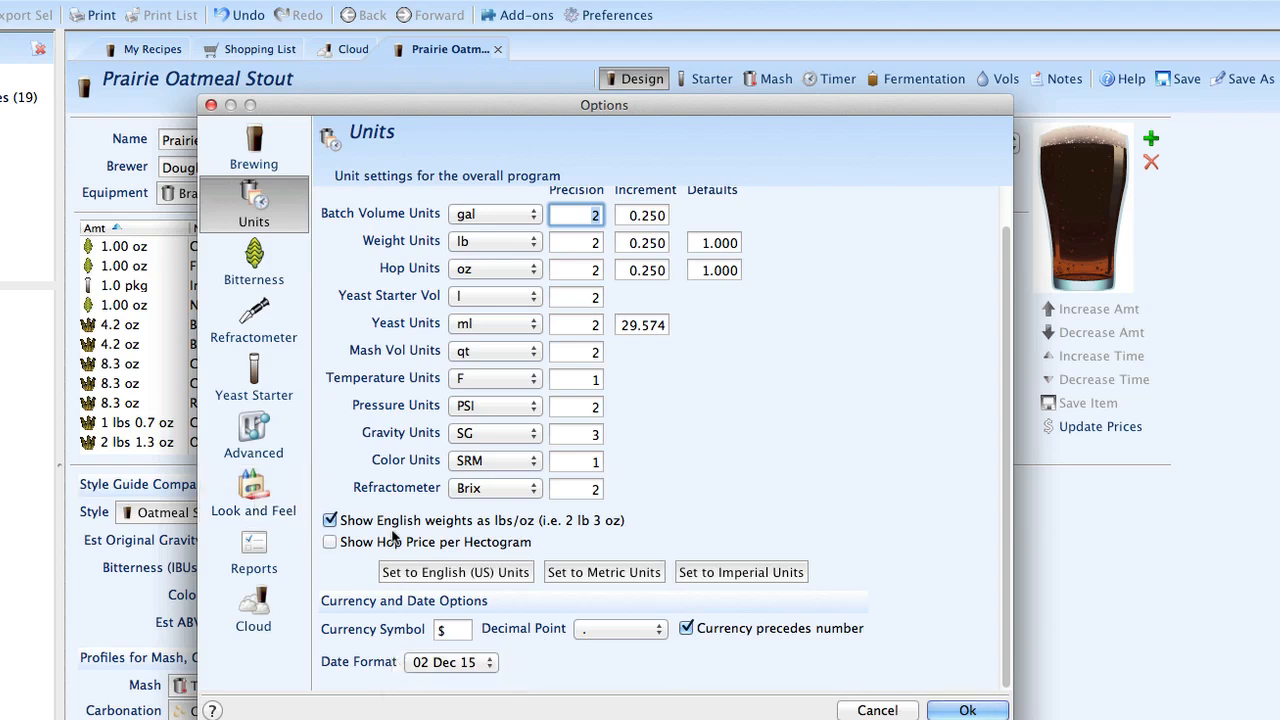
left_click(256, 502)
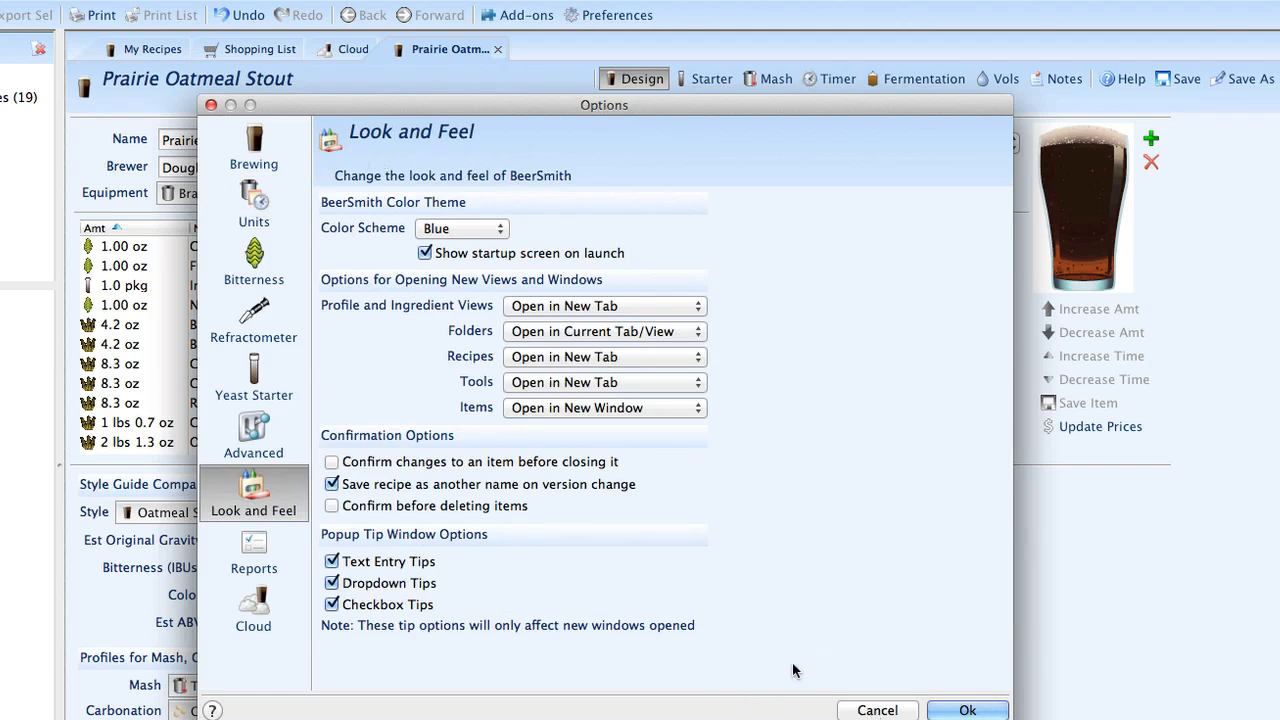
left_click(876, 710)
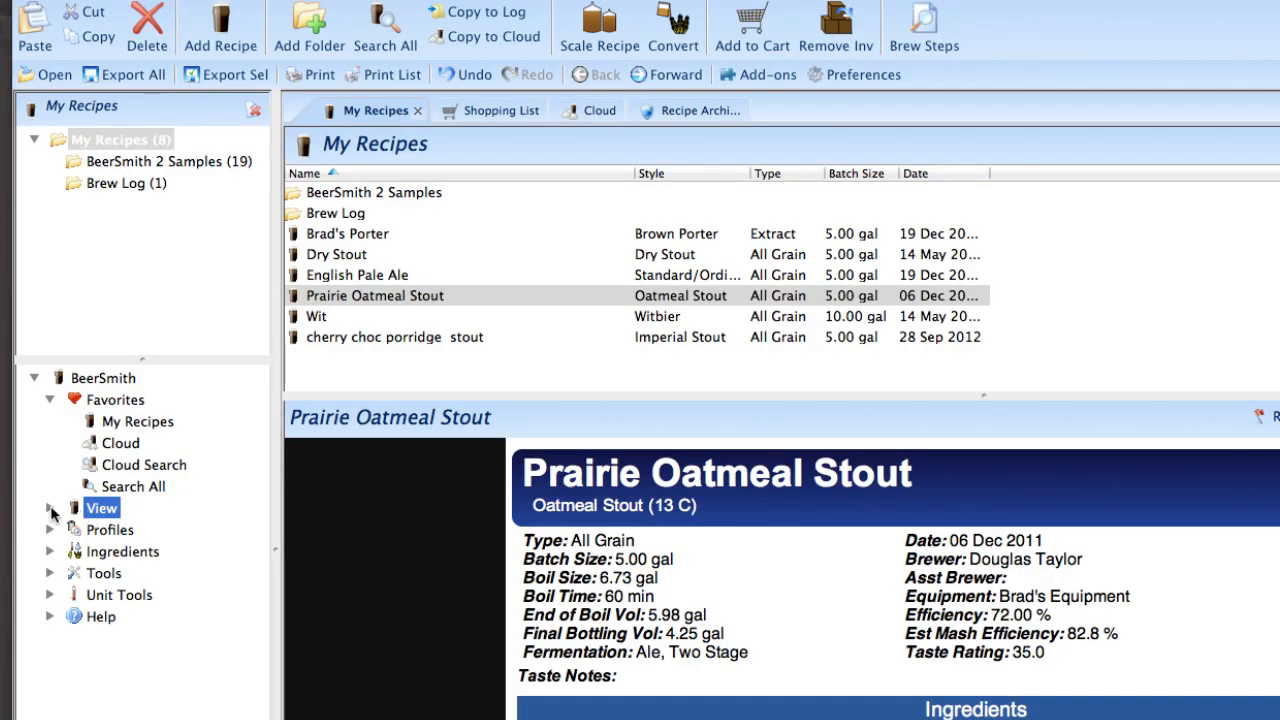
Step: Open the Recipe Archive and preview the English Pale Ale version edited on 2013-12-19 at 14:42:15
left_click(50, 510)
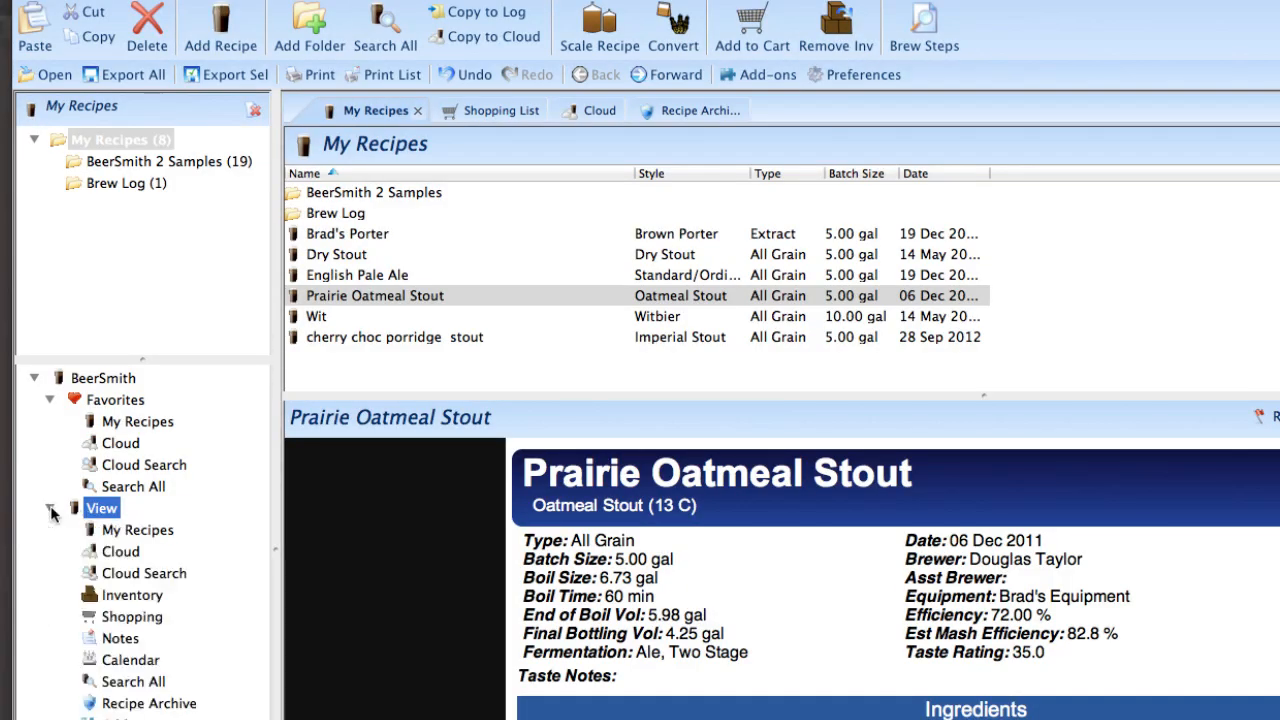
left_click(145, 704)
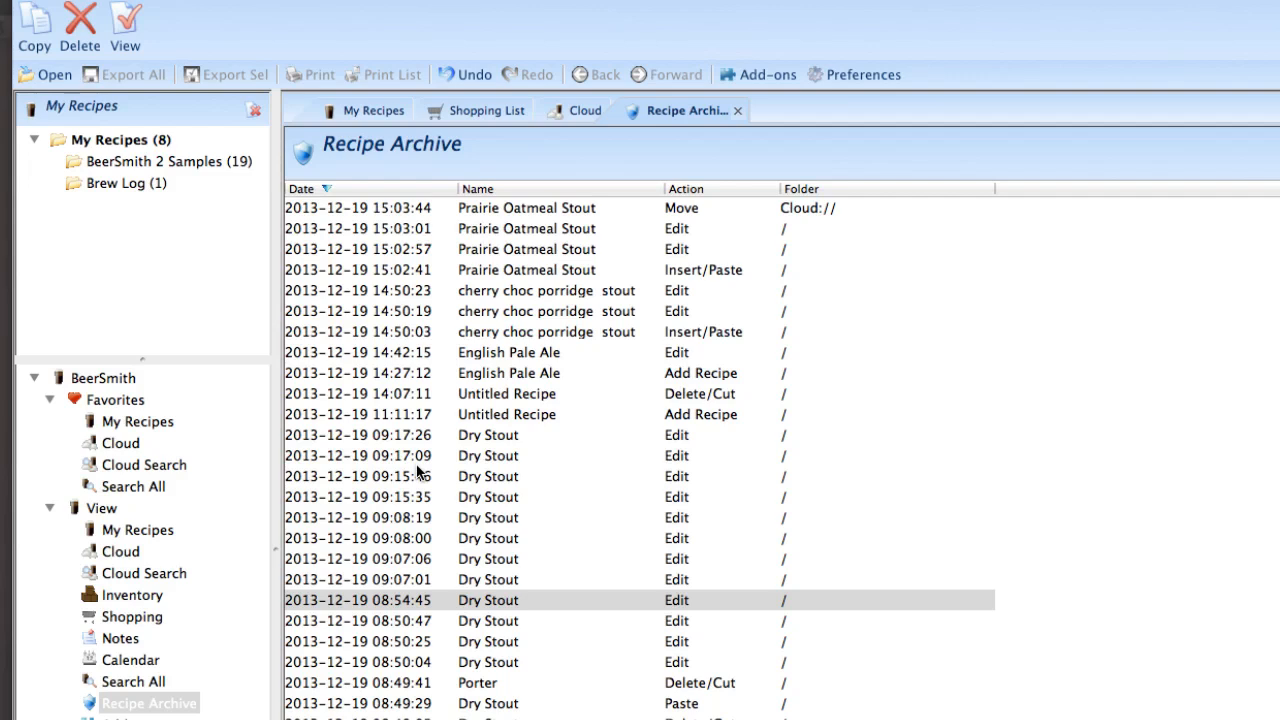
left_click(505, 360)
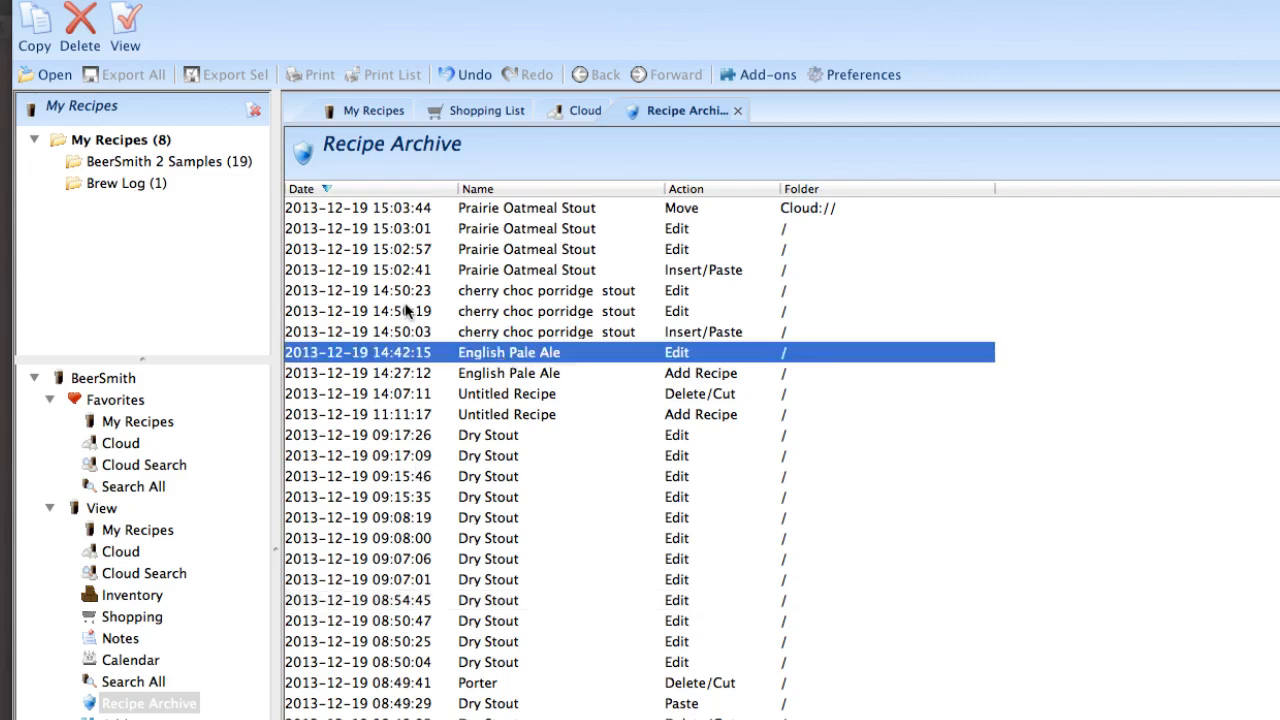
double_click(505, 355)
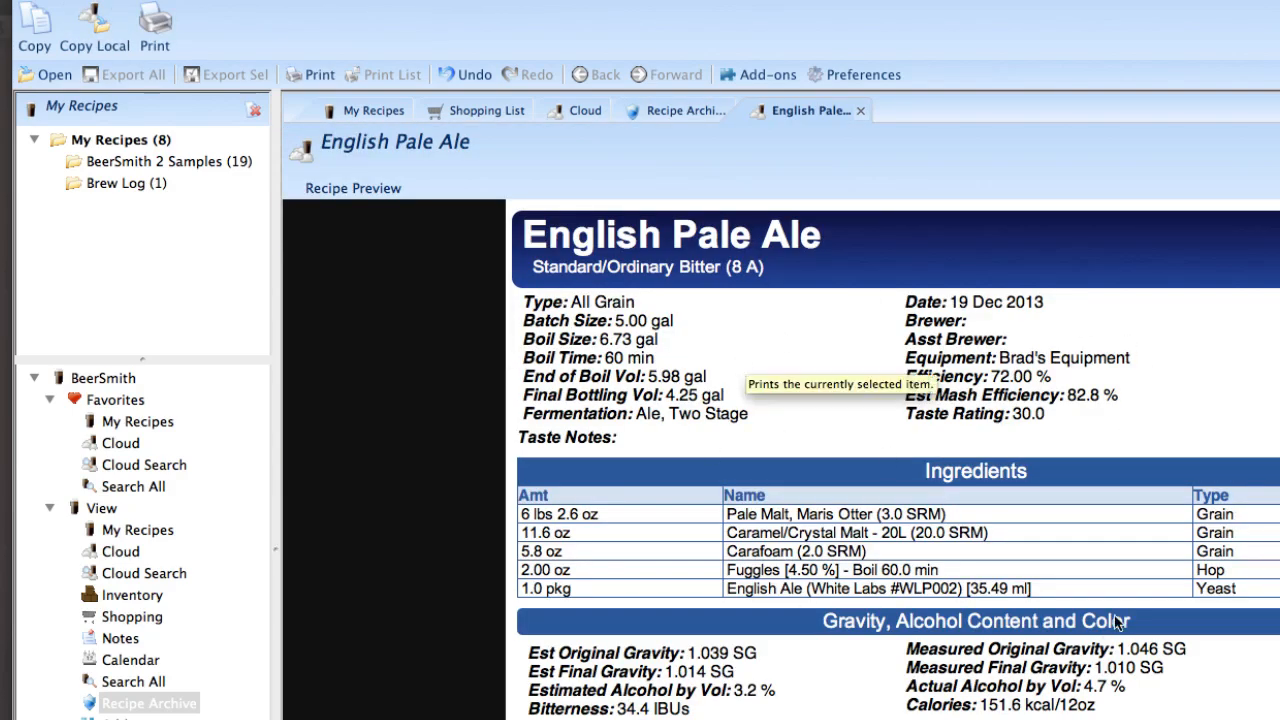
Step: Copy the archived English Pale Ale to the local My Recipes folder and close its preview
left_click(97, 33)
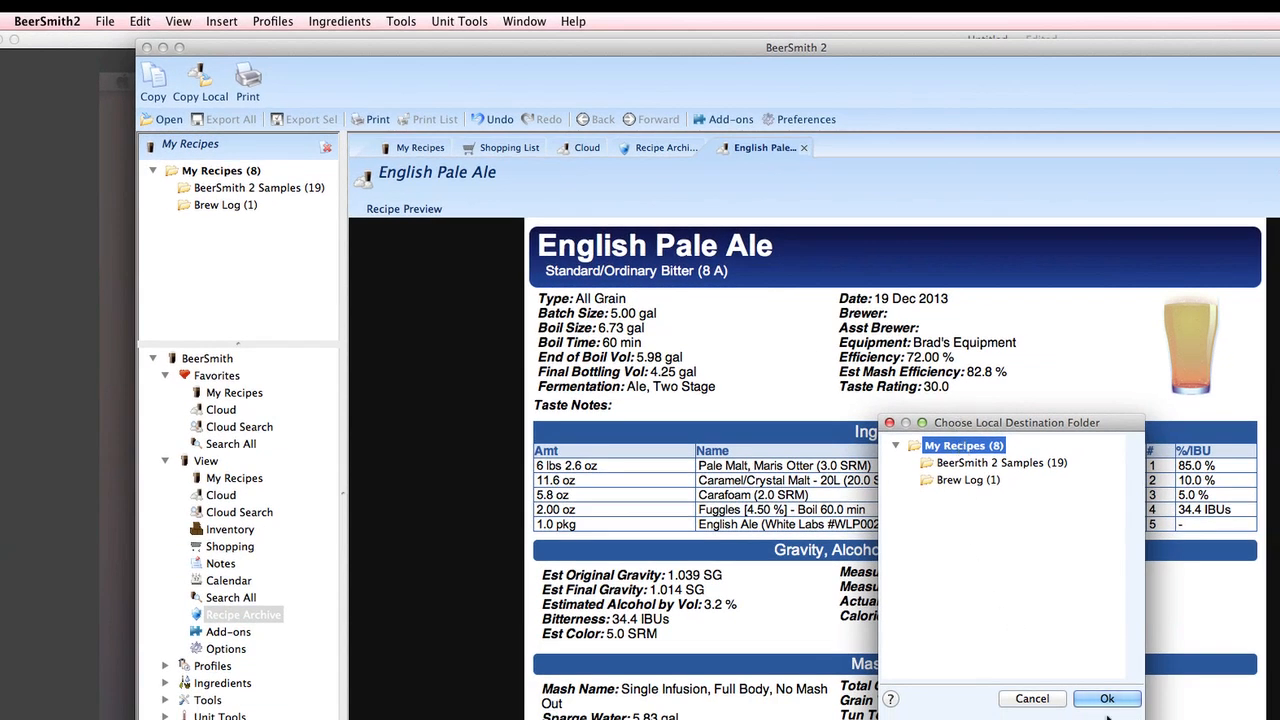
left_click(1107, 698)
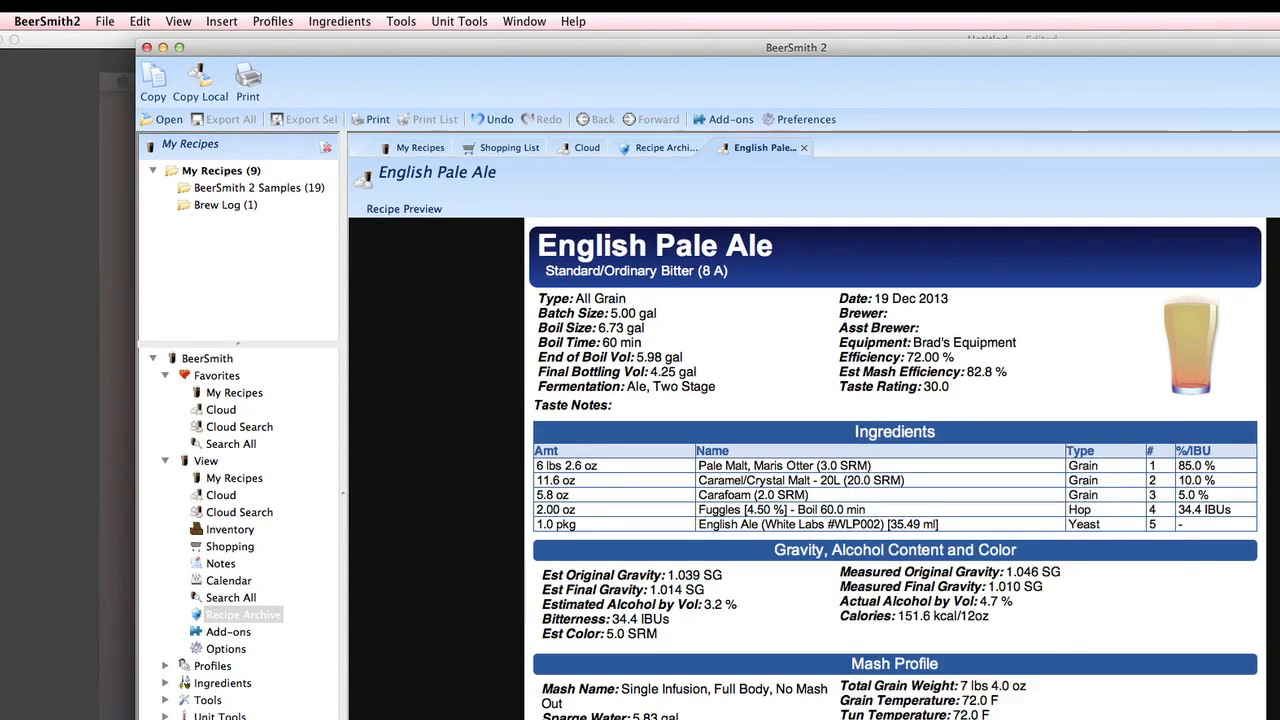
left_click(804, 148)
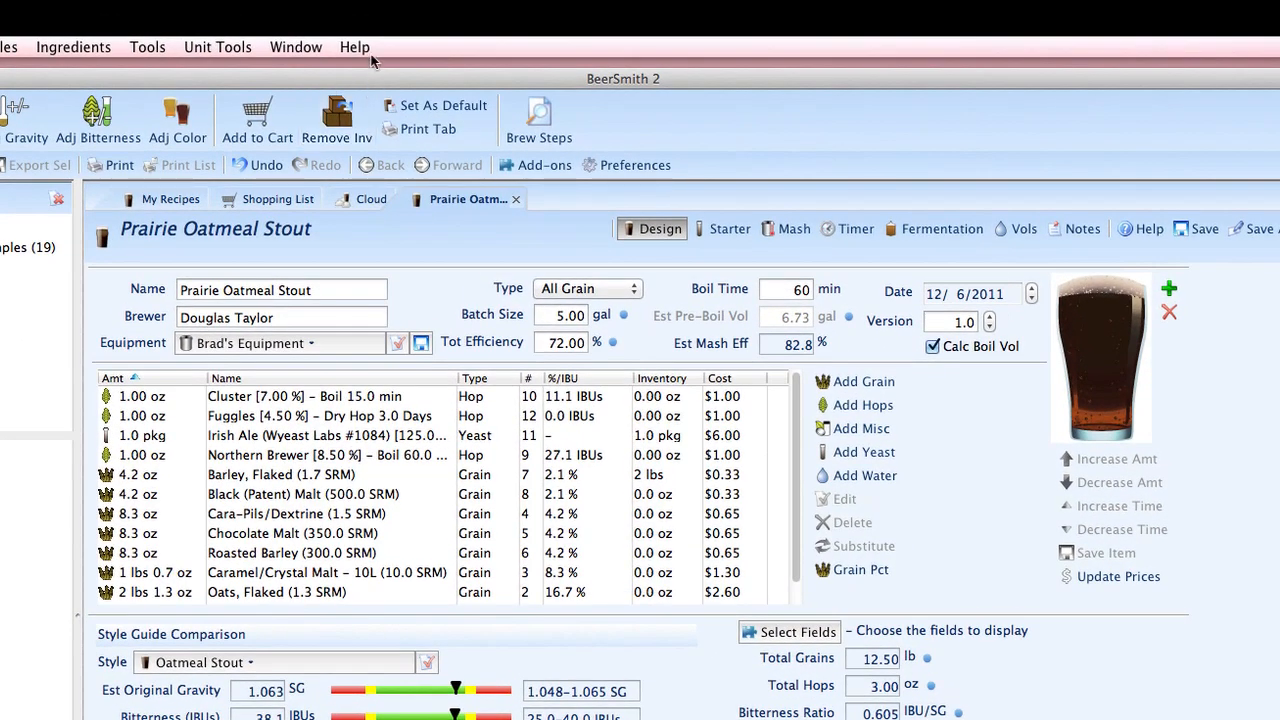
Step: Check for program updates, dismiss the result, and return to the My Recipes list
left_click(366, 50)
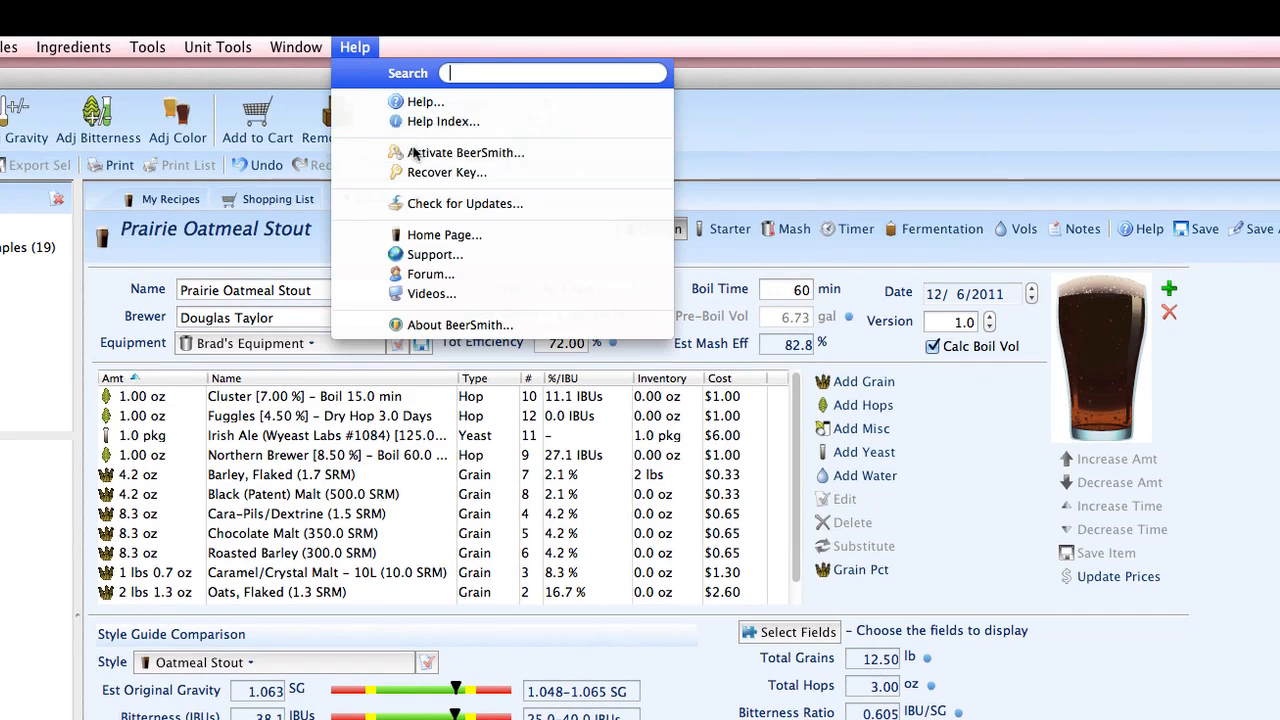
left_click(434, 203)
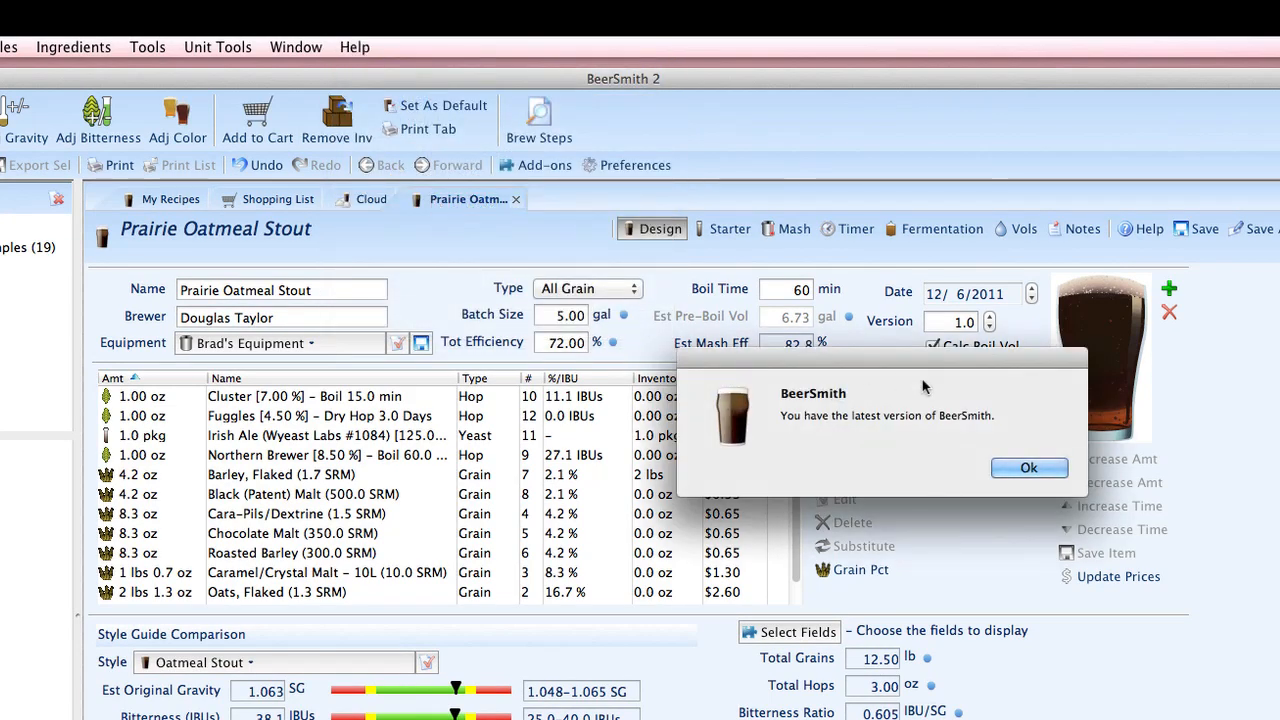
left_click(1016, 469)
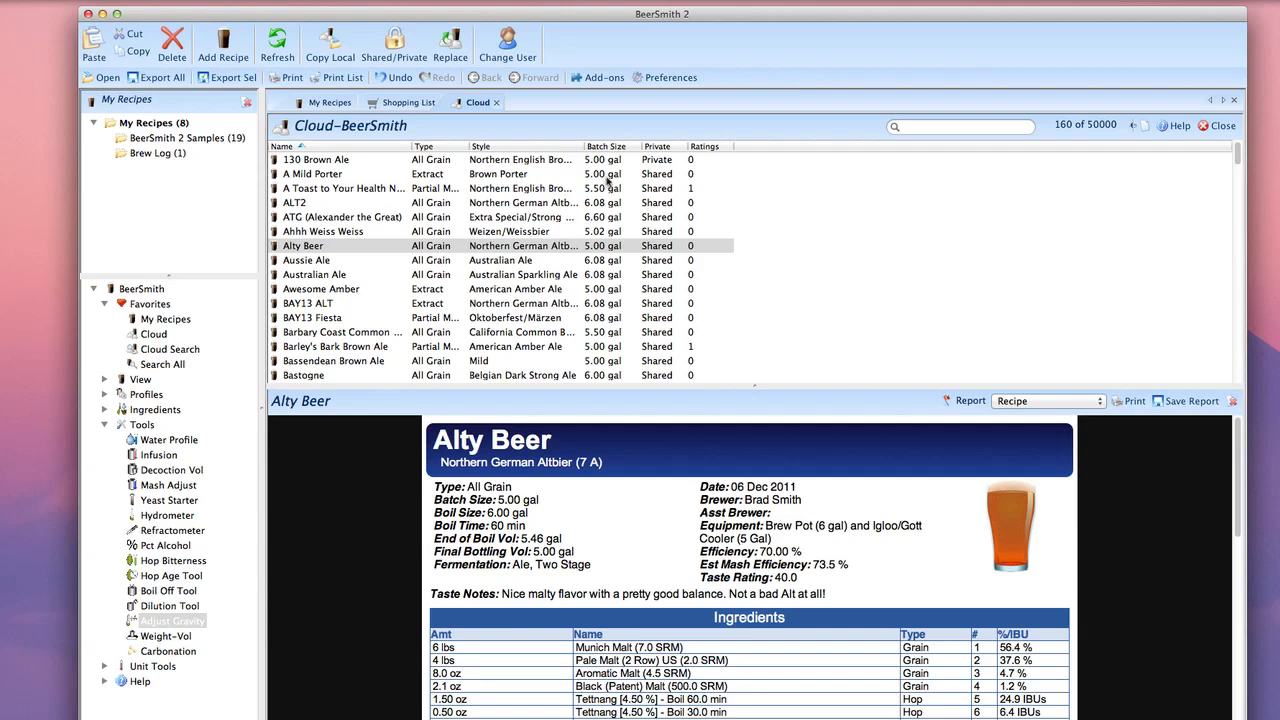
left_click(327, 103)
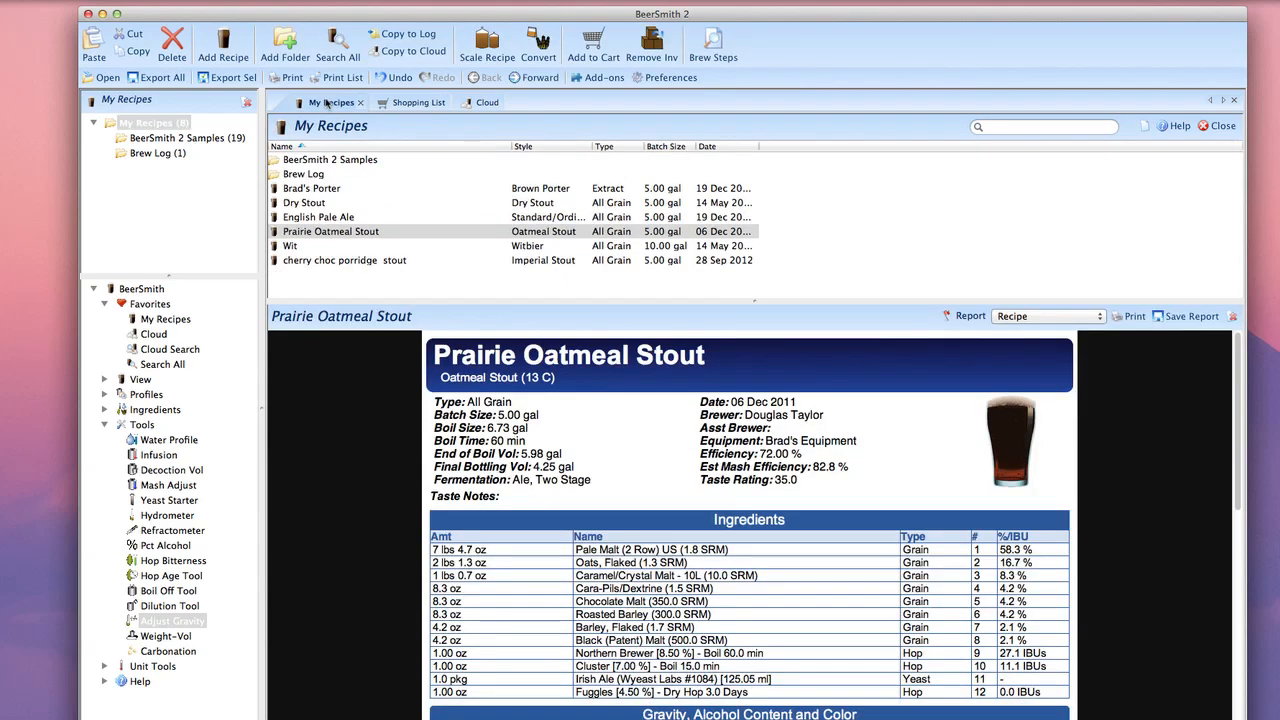